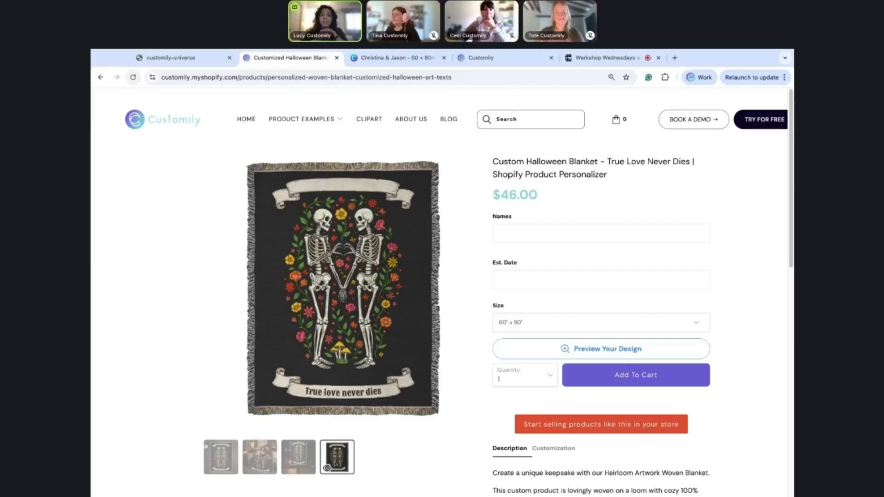
# Personalize the Halloween blanket with the couple's names and 2020 as the established date.
pyautogui.click(547, 235)
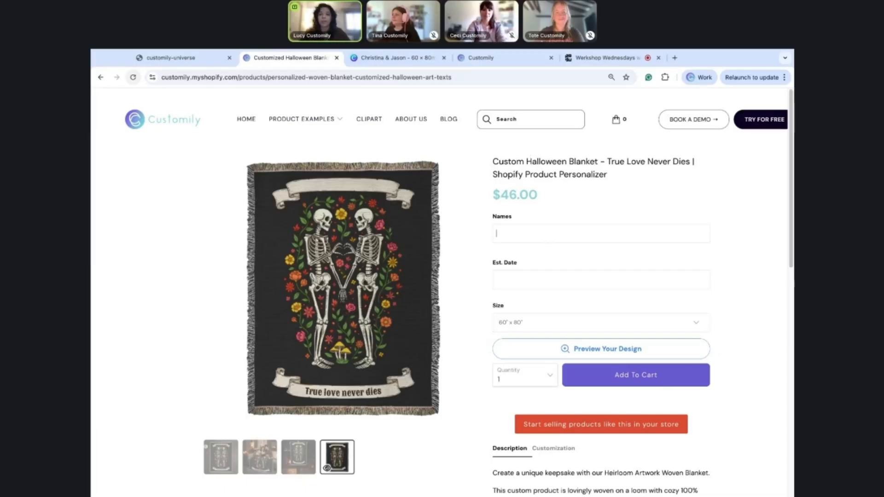
pyautogui.write('Anna & Mochi')
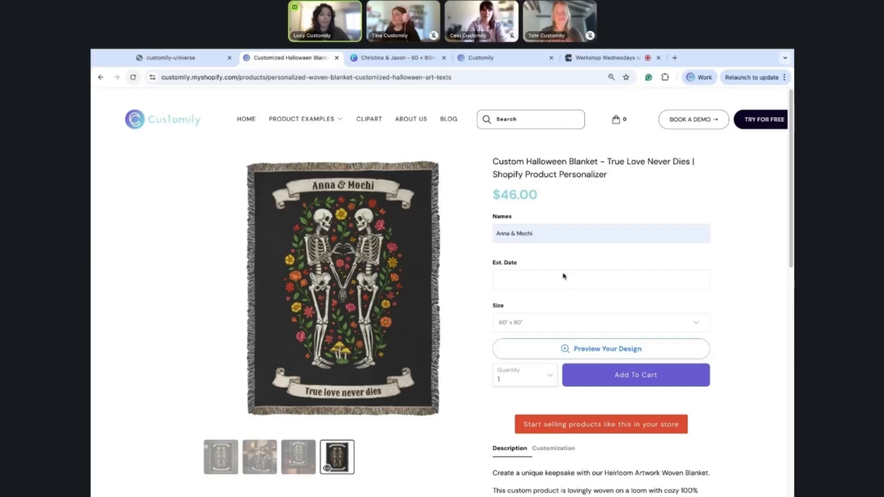
pyautogui.click(524, 282)
pyautogui.write('202')
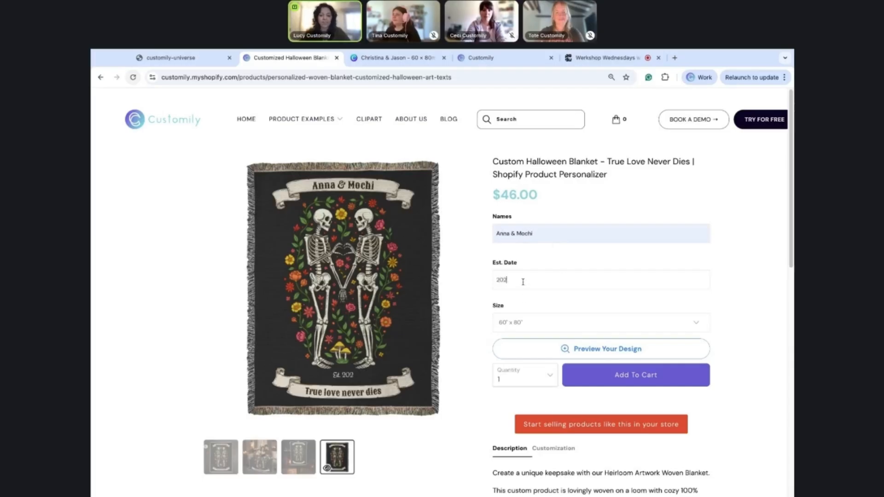
pyautogui.write('0')
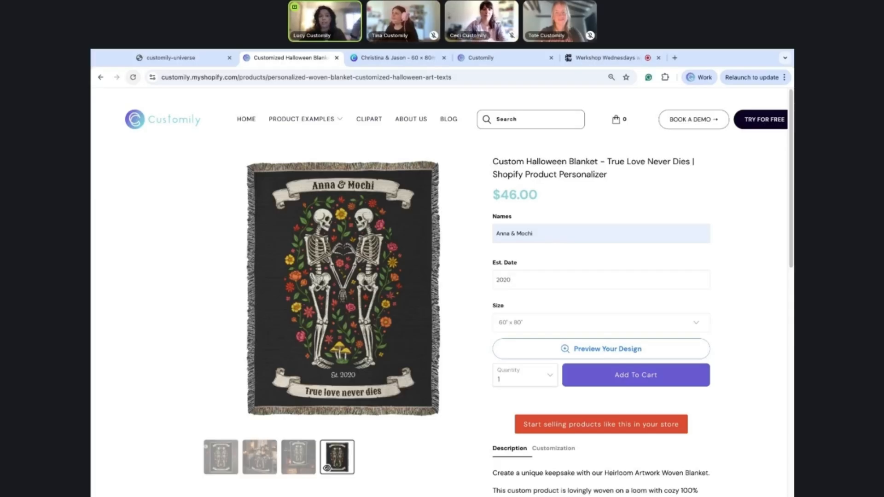
# Switch to the Canva blanket design and review its Example and Base Design pages.
pyautogui.click(420, 61)
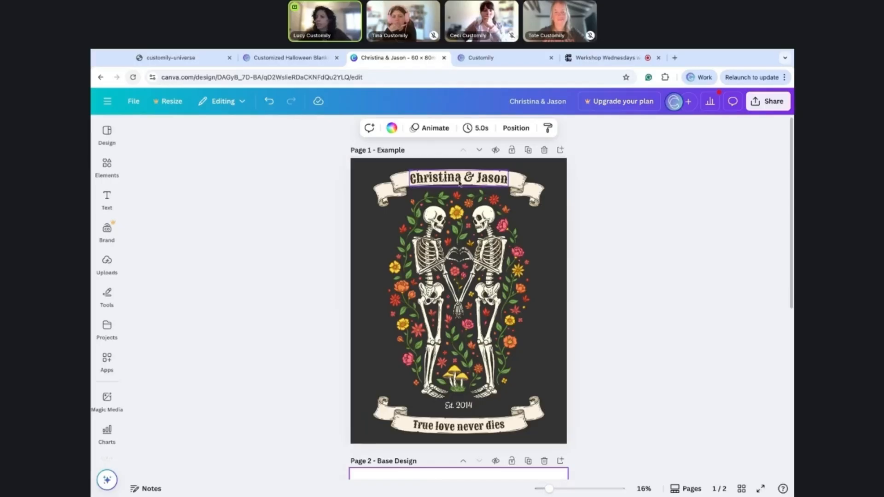
pyautogui.scroll(-2, 741, 221)
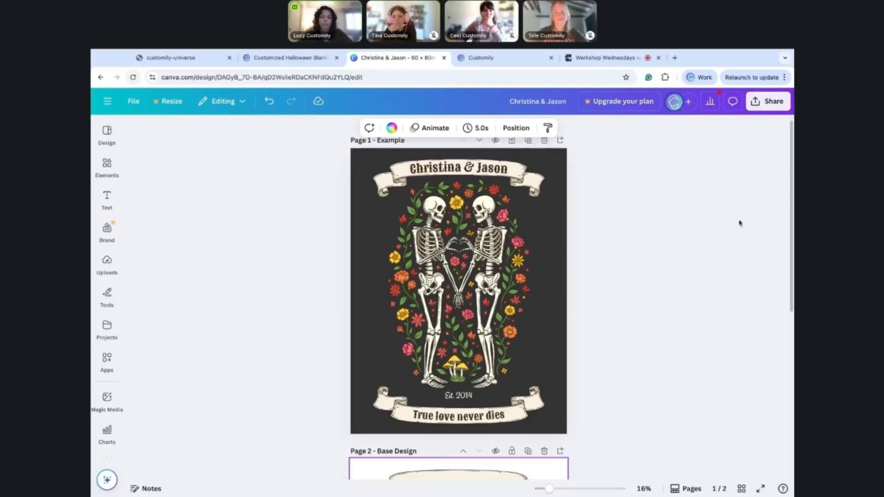
pyautogui.scroll(-4, 740, 221)
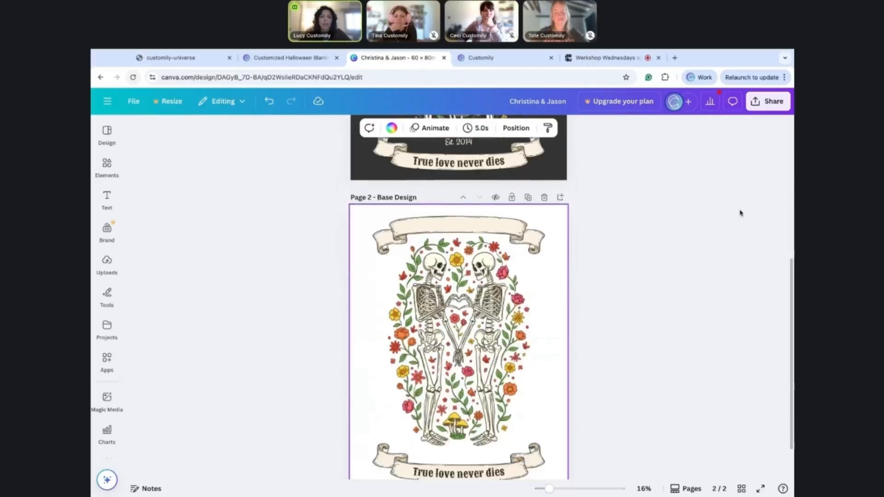
pyautogui.scroll(-1, 741, 213)
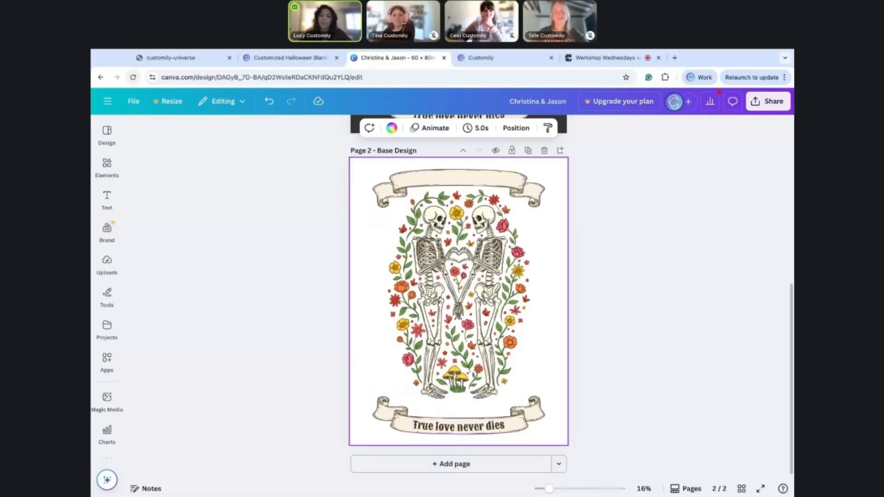
# View the PNG download options for the Canva blanket design without exporting it.
pyautogui.click(672, 208)
pyautogui.click(763, 103)
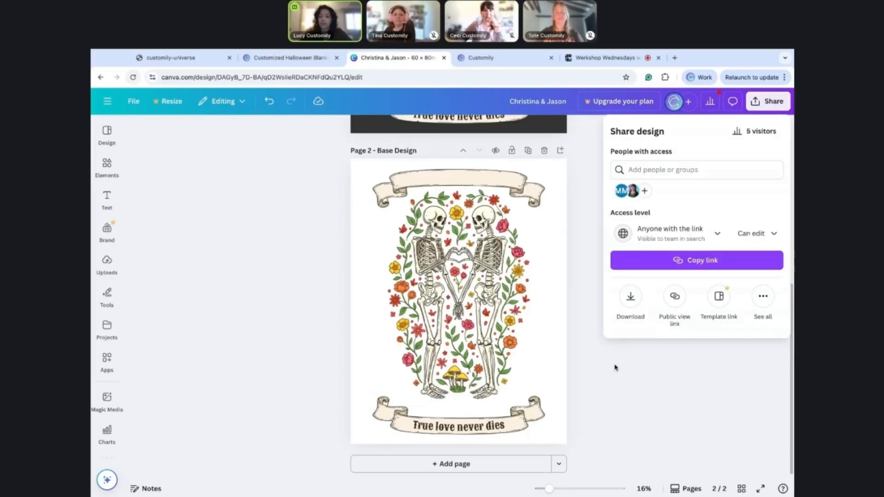
pyautogui.click(630, 296)
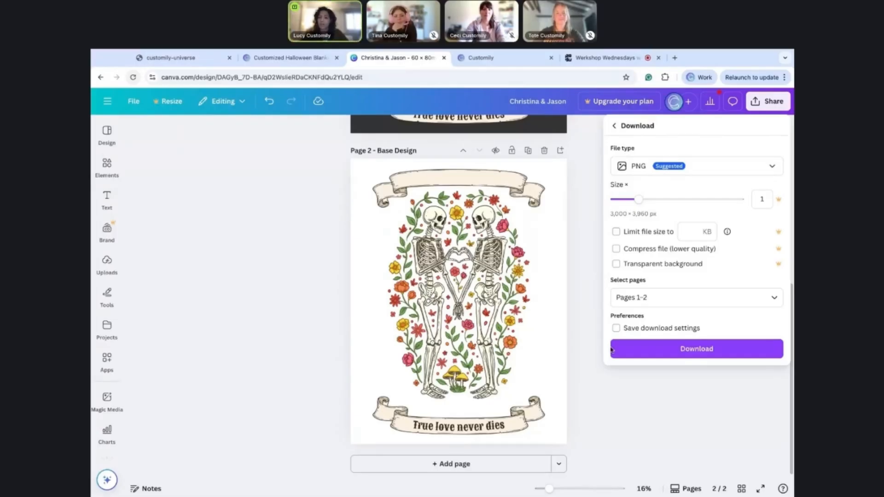
pyautogui.click(642, 399)
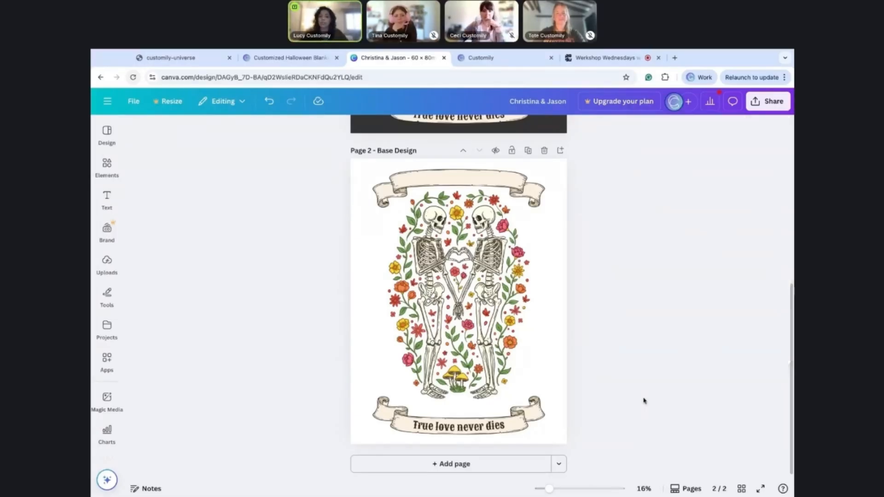
# Switch to the Customily store page and view the providers available for publishing a new product.
pyautogui.click(516, 63)
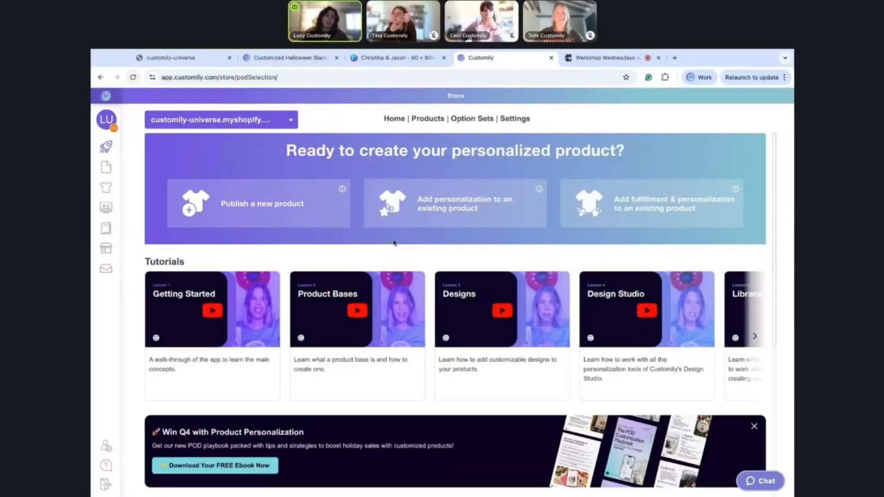
pyautogui.click(268, 215)
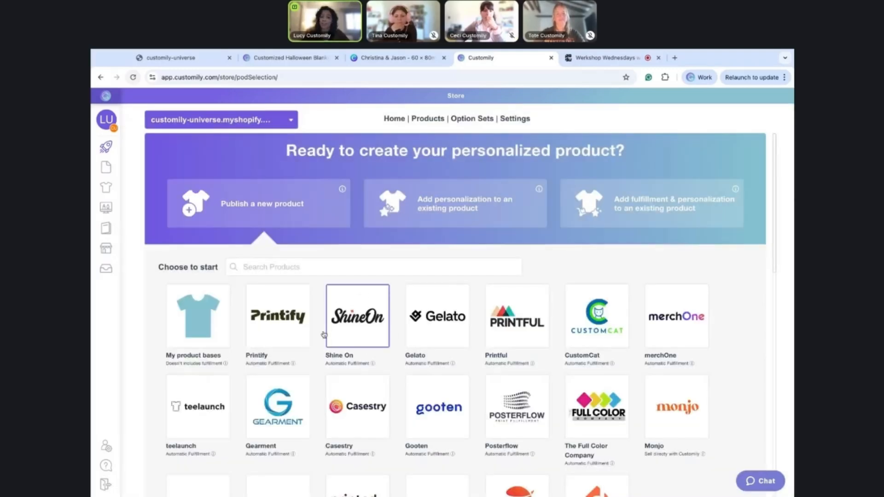
pyautogui.click(256, 199)
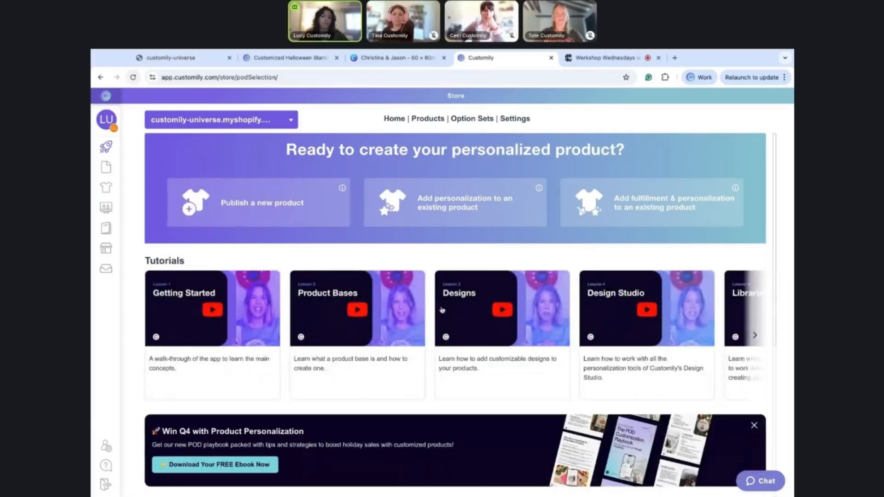
# Create a new design named "Halloween Couple".
pyautogui.scroll(-5, 442, 310)
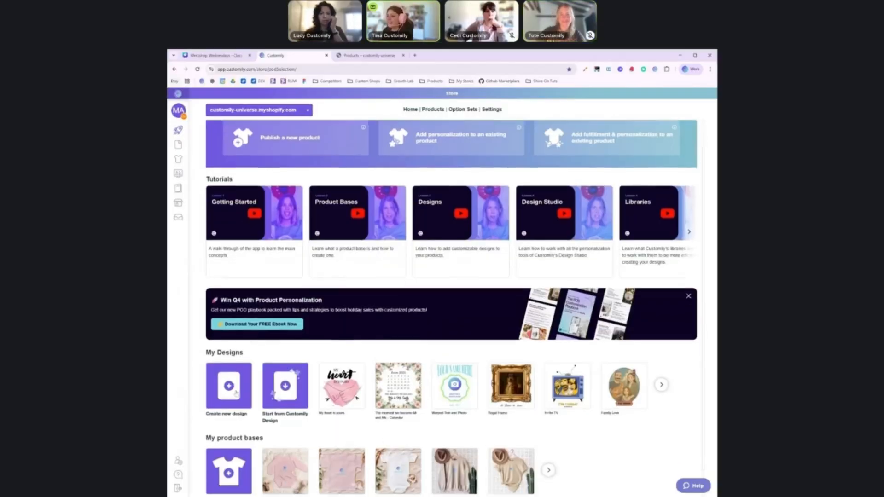
pyautogui.click(235, 394)
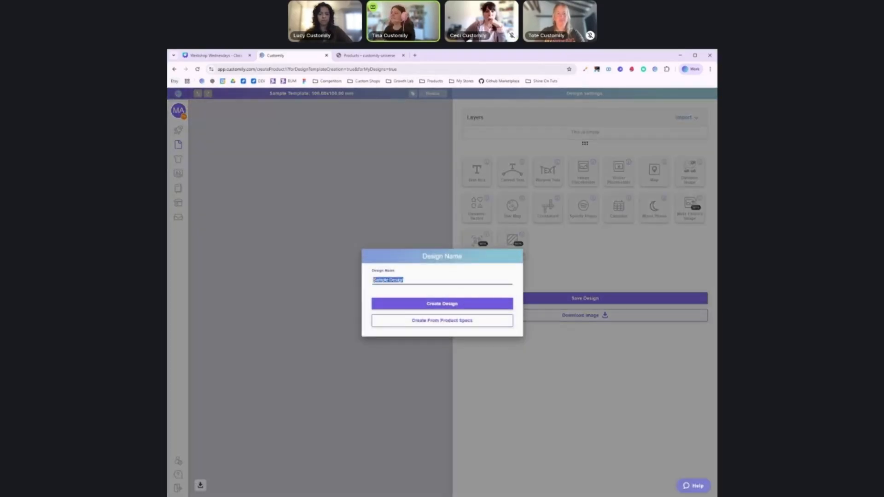
pyautogui.write('Heidi')
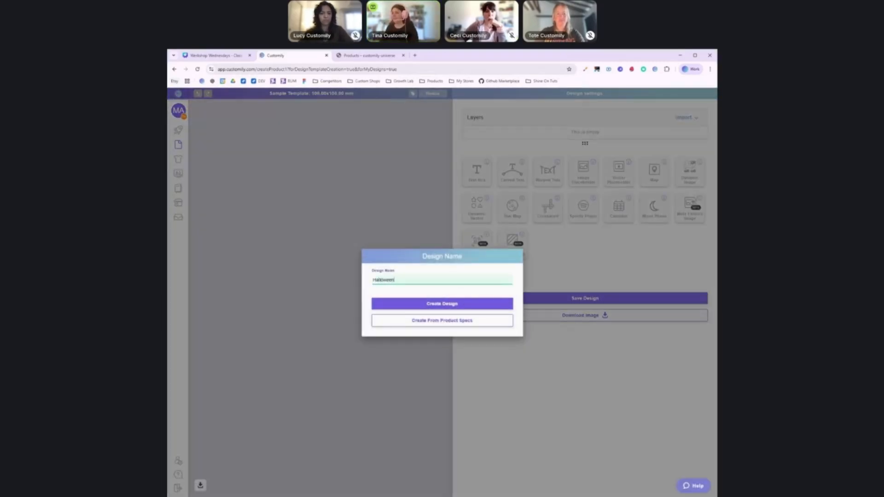
pyautogui.write(' Couple')
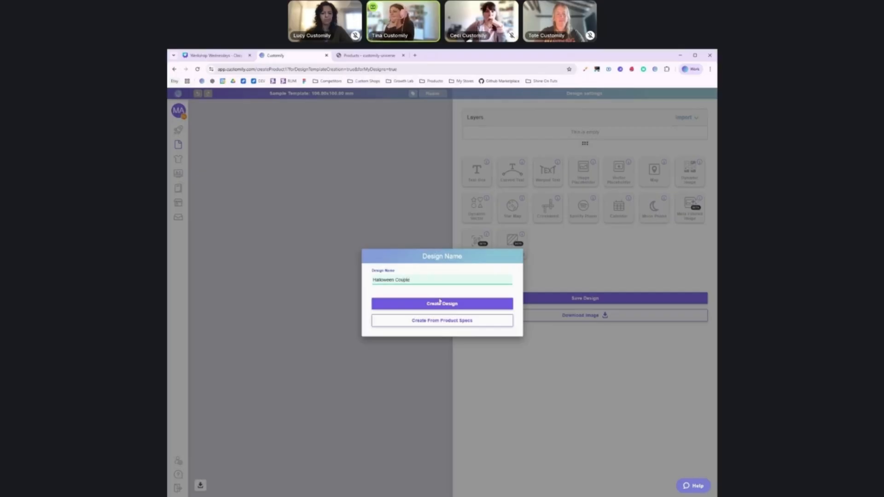
pyautogui.click(440, 303)
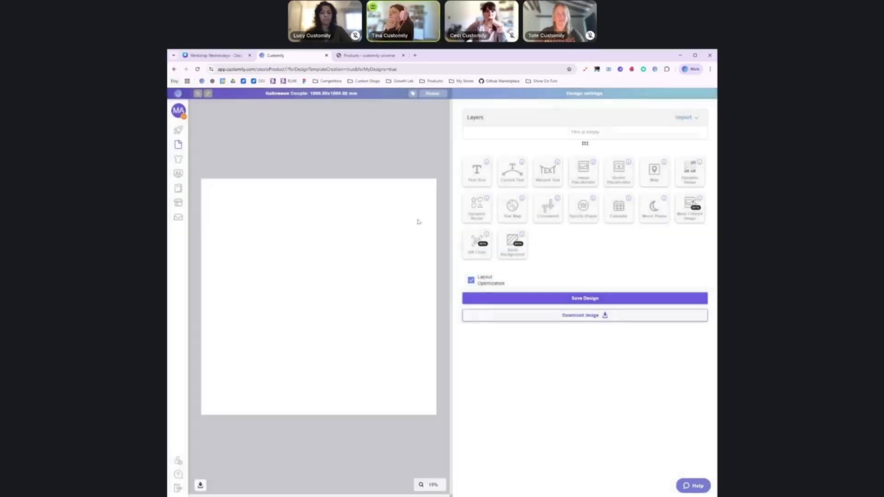
# Add the skeleton couple artwork as a dynamic image and move it slightly upward on the canvas.
pyautogui.click(687, 175)
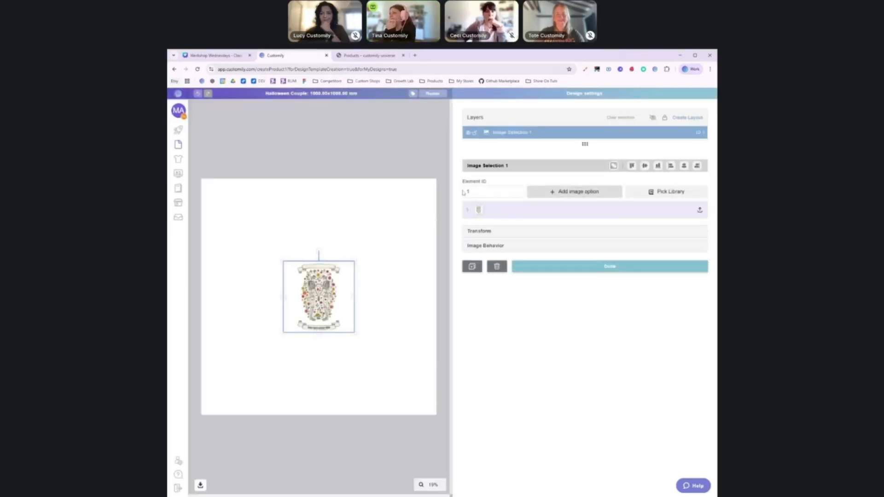
pyautogui.click(409, 199)
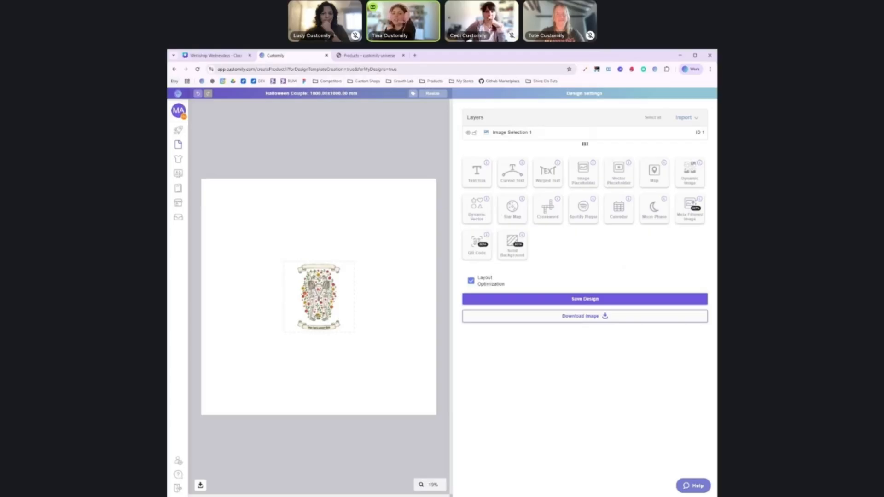
pyautogui.click(348, 298)
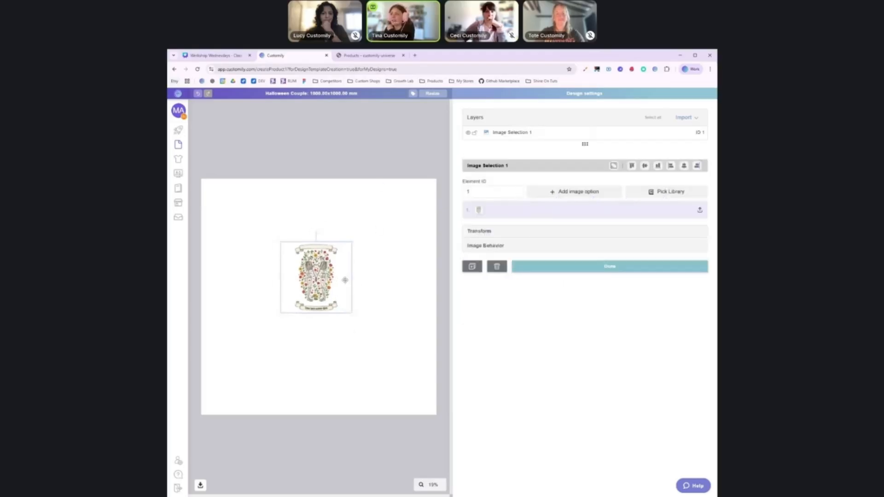
pyautogui.click(382, 228)
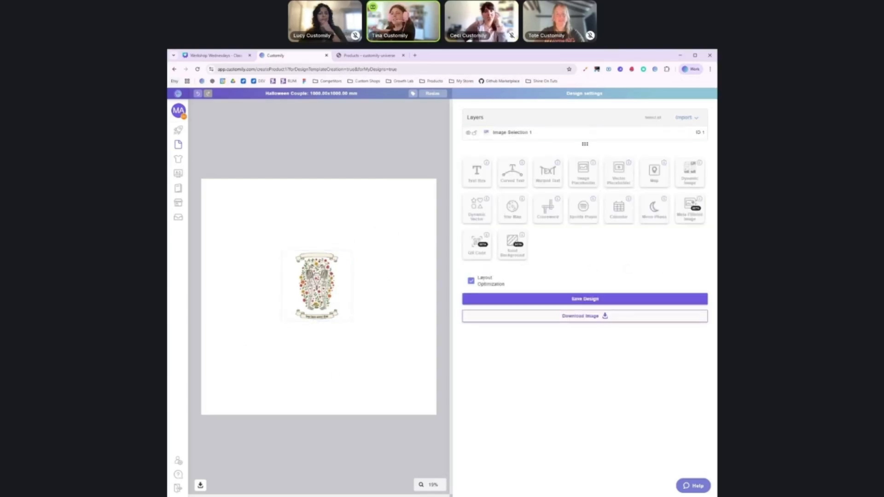
# Search the product specs for "heirloom" and apply the portrait ShineOn Heirloom Artwork spec to the design.
pyautogui.click(435, 94)
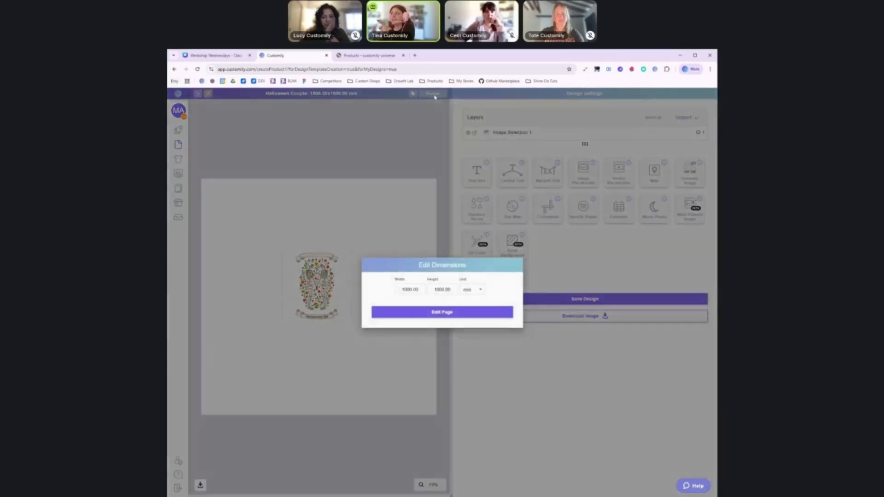
pyautogui.click(421, 313)
pyautogui.click(412, 94)
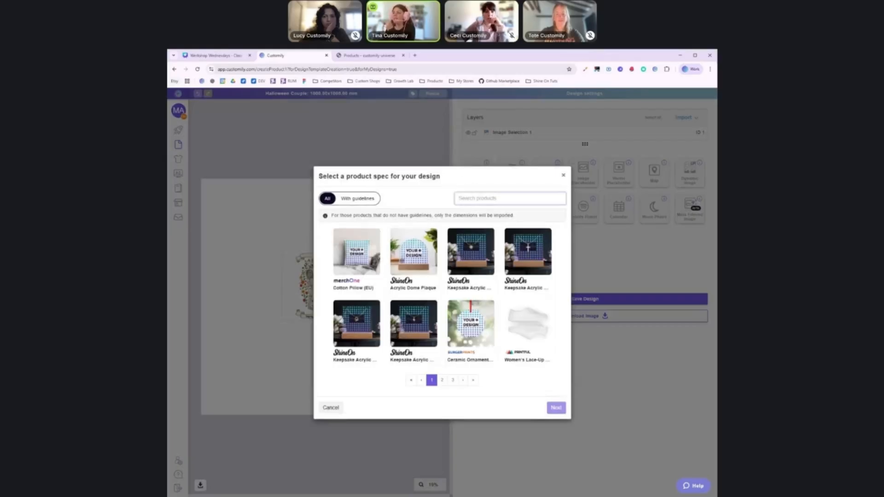
pyautogui.write('her')
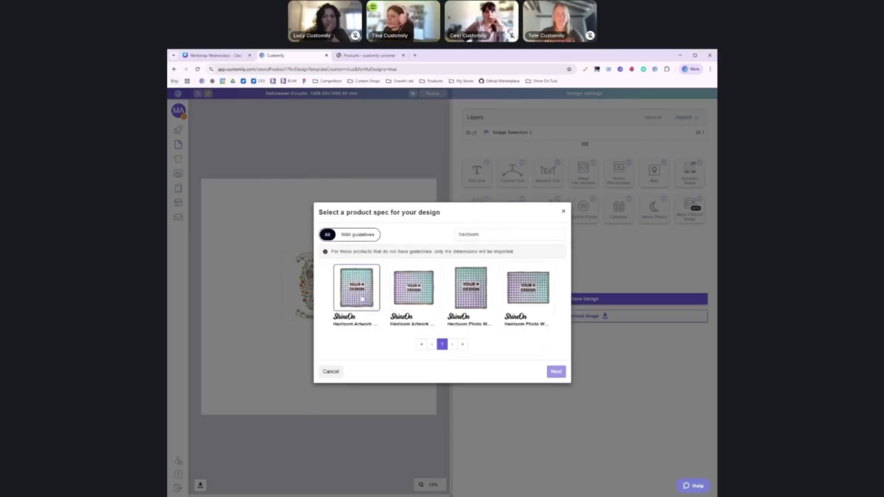
pyautogui.click(363, 300)
pyautogui.click(555, 371)
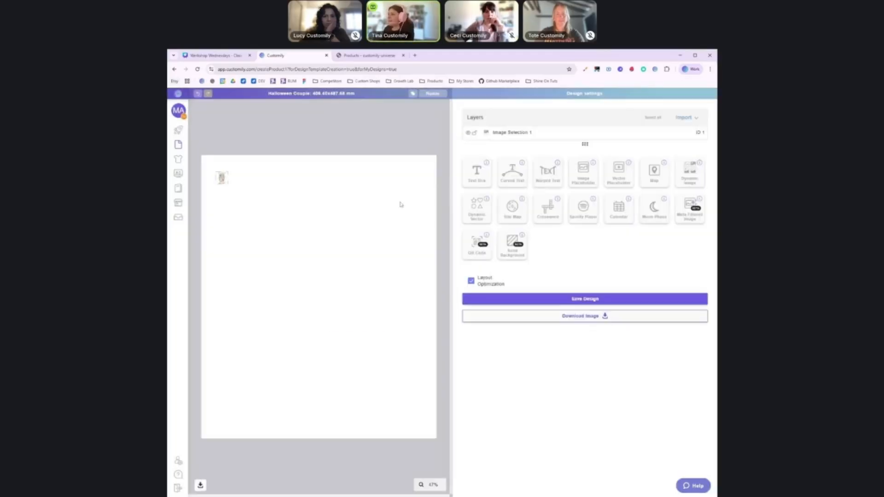
# Enlarge the skeleton artwork to fill the whole canvas.
pyautogui.click(222, 178)
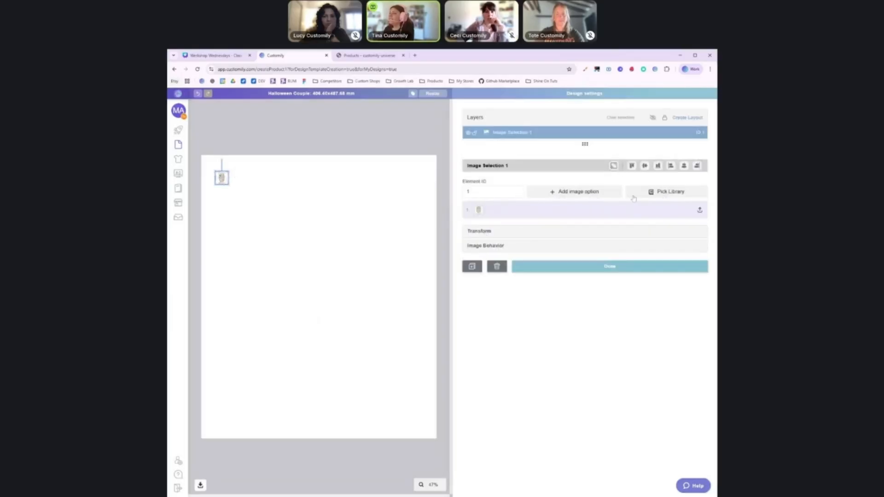
pyautogui.click(612, 166)
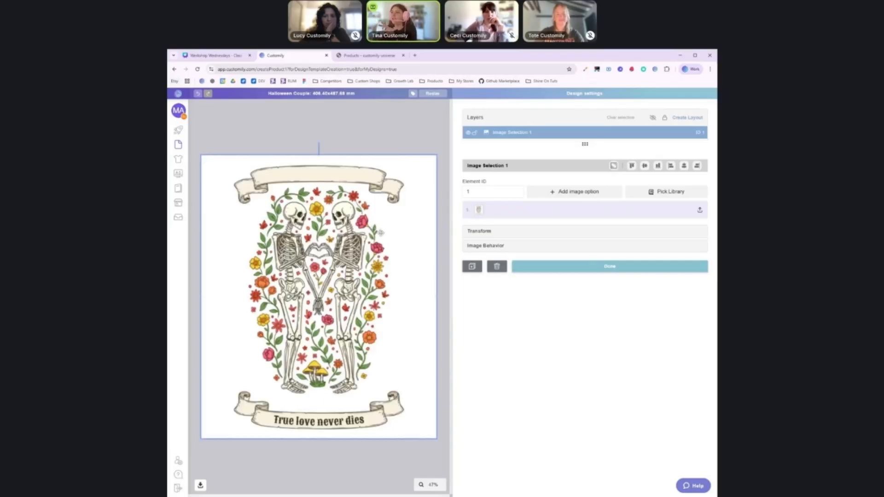
pyautogui.click(416, 134)
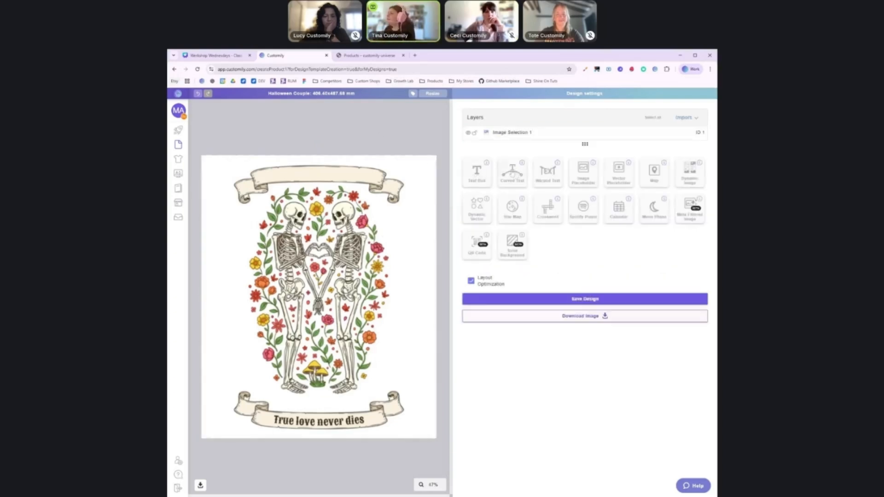
# Add a curved text element on the upper banner, with two first names joined by "&" as its sample text.
pyautogui.click(512, 173)
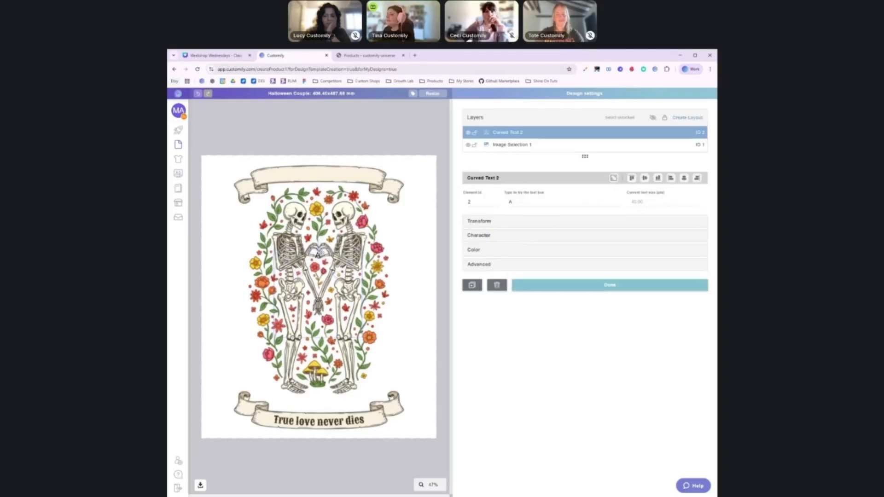
pyautogui.moveTo(321, 252); pyautogui.dragTo(319, 169)
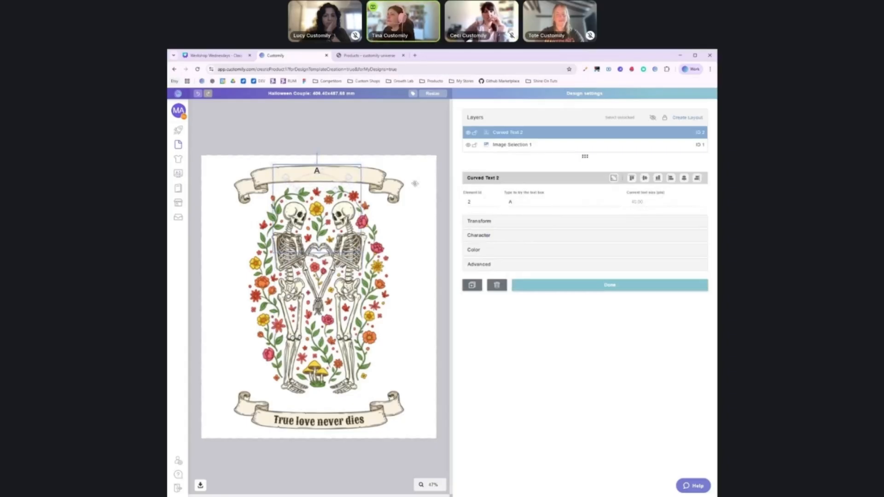
pyautogui.doubleClick(510, 202)
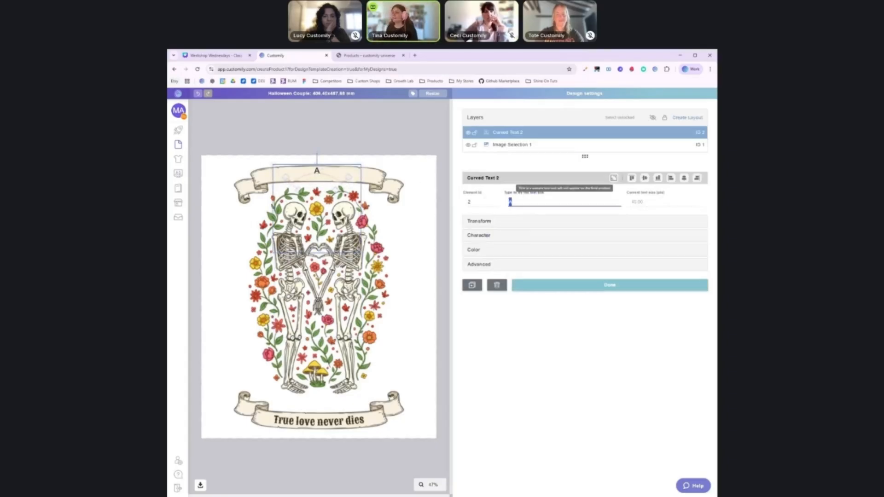
pyautogui.write('Chr')
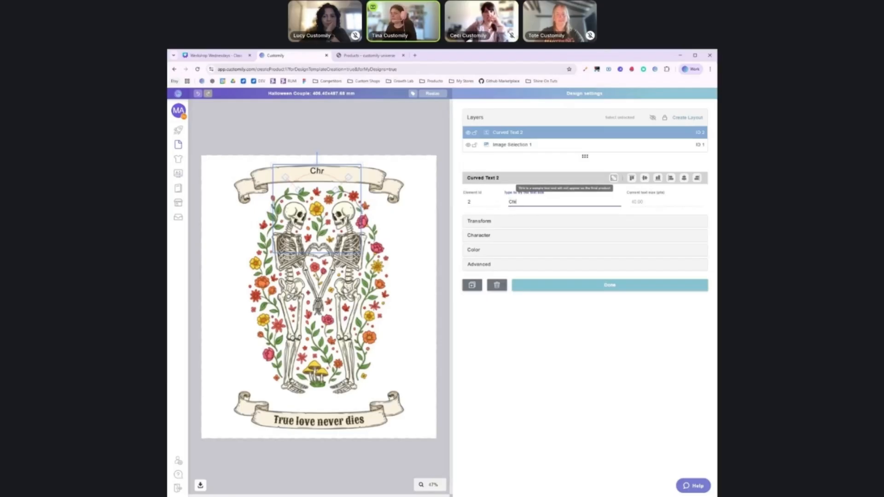
pyautogui.write('istina & ')
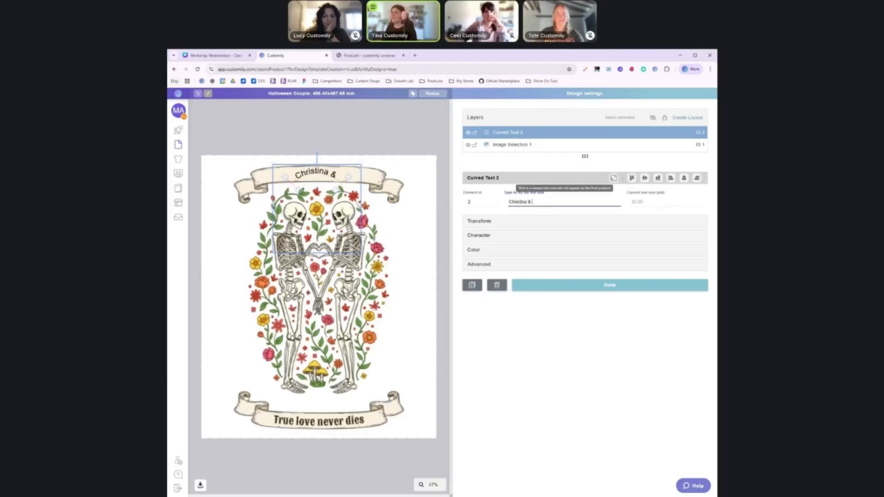
pyautogui.write('Jason')
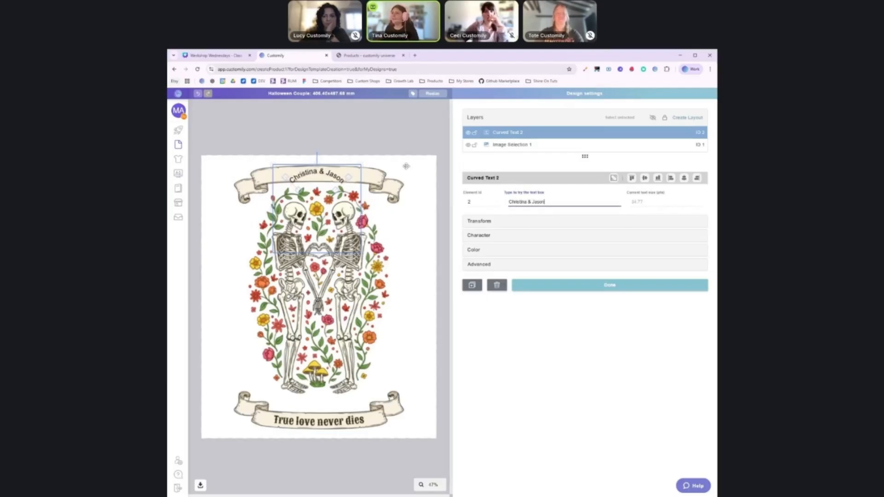
pyautogui.click(400, 155)
pyautogui.moveTo(321, 173); pyautogui.dragTo(319, 171)
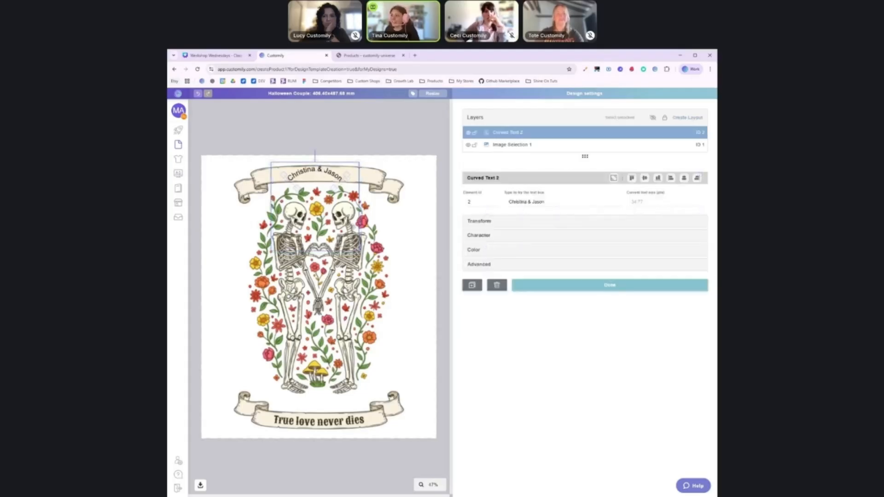
# Widen the curved text box to span the upper banner and spread the ends of its arc outward.
pyautogui.moveTo(359, 208); pyautogui.dragTo(395, 204)
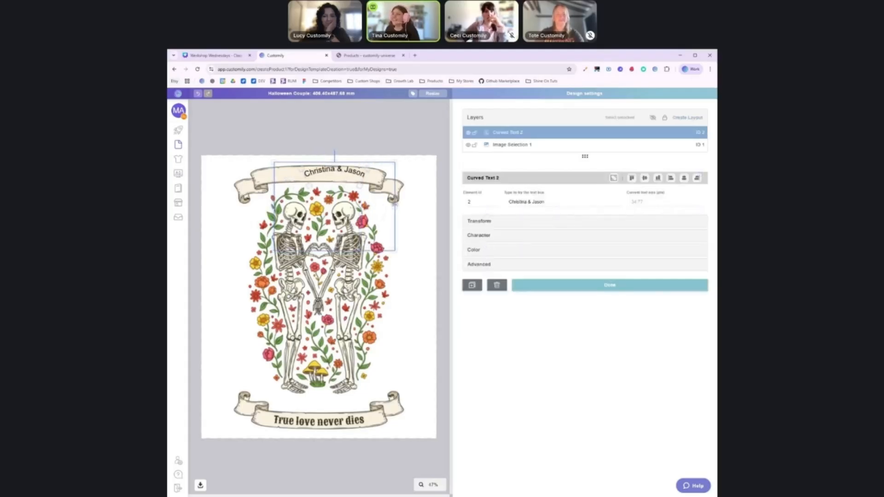
pyautogui.moveTo(274, 206); pyautogui.dragTo(245, 206)
pyautogui.moveTo(288, 177); pyautogui.dragTo(263, 188)
pyautogui.moveTo(350, 175); pyautogui.dragTo(375, 188)
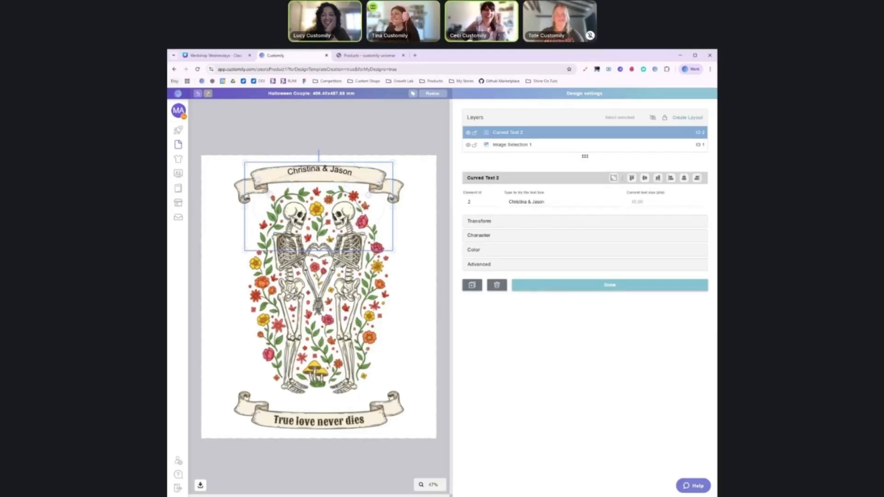
# Flatten the curved text box to match the upper banner's bend, adjust the arc start, and center it horizontally on the canvas.
pyautogui.moveTo(318, 162); pyautogui.dragTo(378, 178)
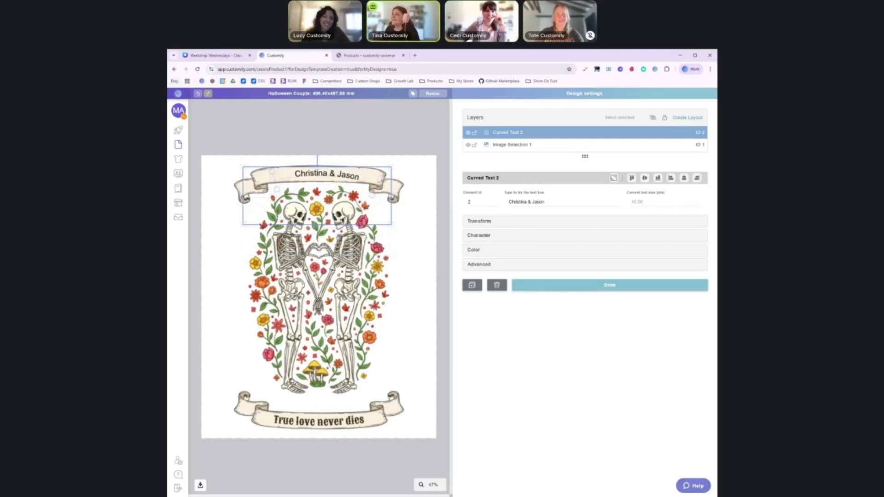
pyautogui.moveTo(276, 189); pyautogui.dragTo(263, 195)
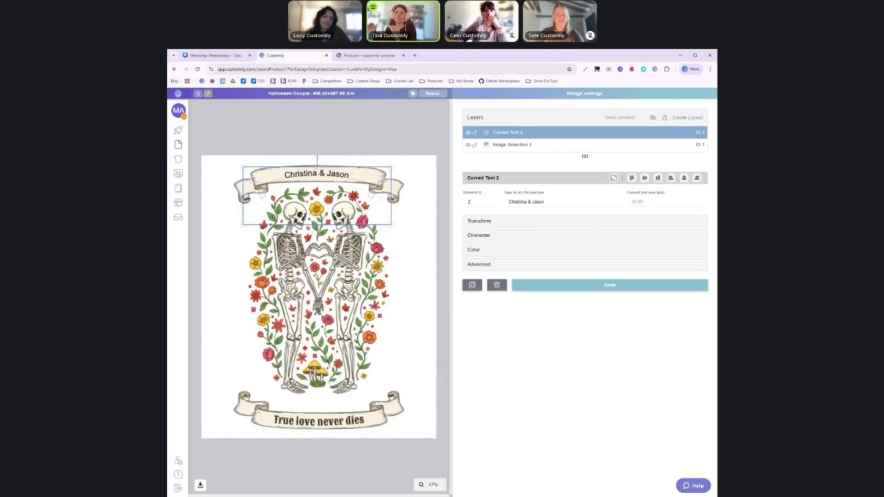
pyautogui.moveTo(317, 167)
pyautogui.mouseDown()
pyautogui.moveTo(318, 182)
pyautogui.moveTo(317, 175)
pyautogui.mouseUp()
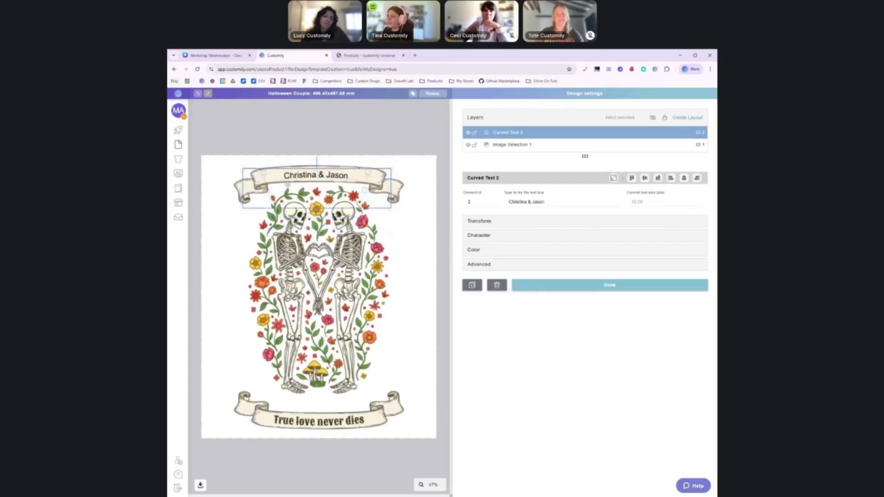
pyautogui.moveTo(269, 190)
pyautogui.mouseDown()
pyautogui.moveTo(254, 191)
pyautogui.moveTo(271, 190)
pyautogui.moveTo(263, 190)
pyautogui.mouseUp()
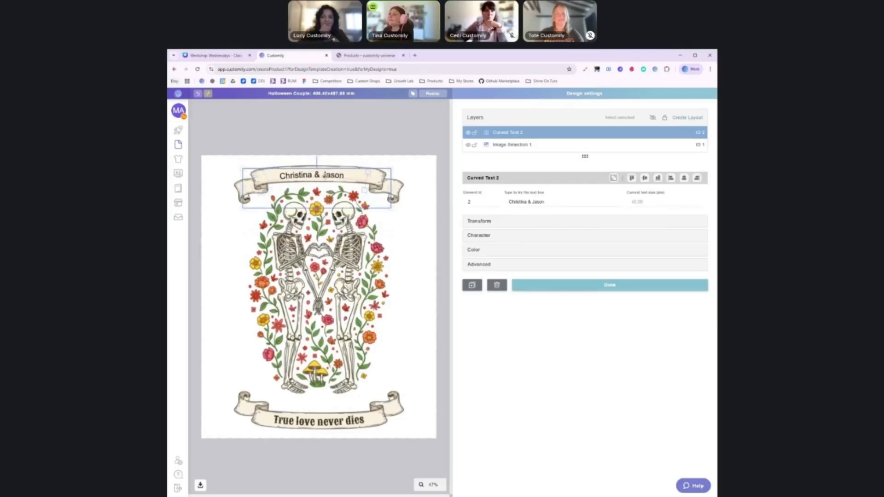
pyautogui.moveTo(317, 169); pyautogui.dragTo(365, 187)
pyautogui.click(683, 178)
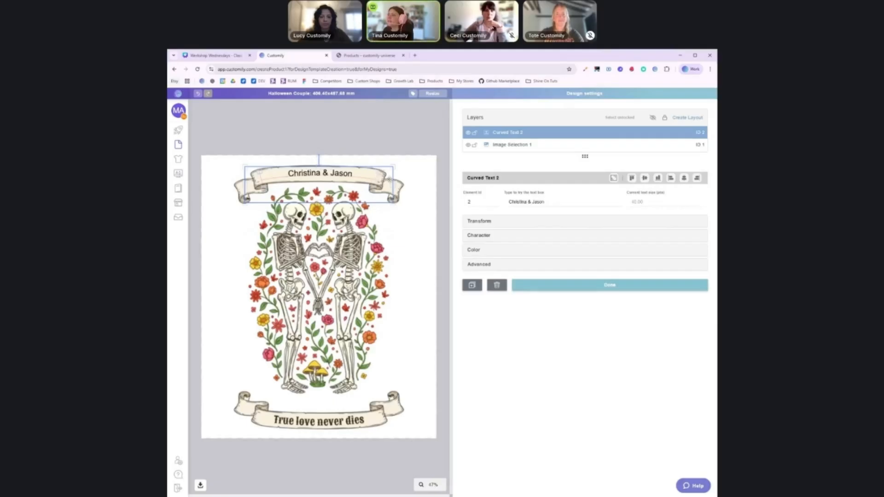
pyautogui.click(496, 236)
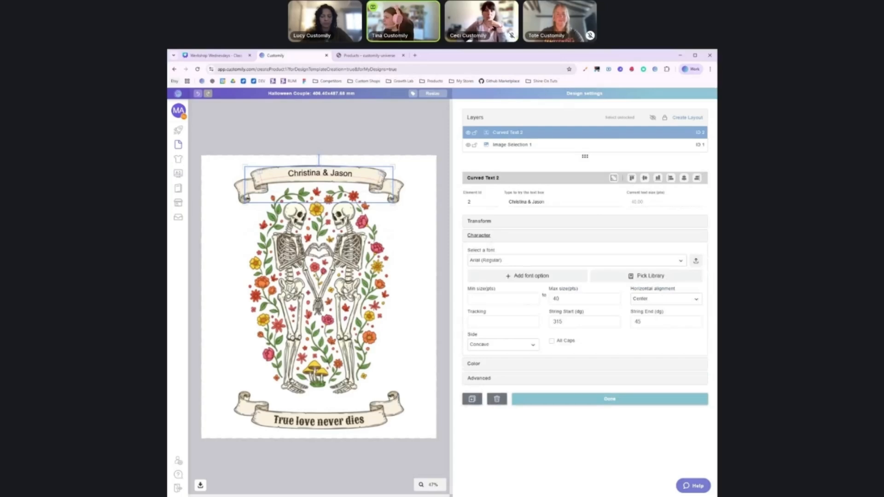
pyautogui.click(524, 261)
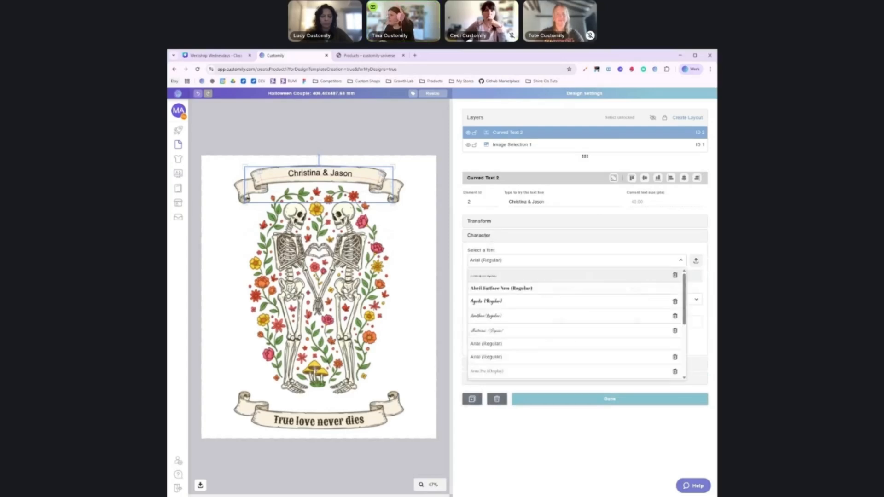
pyautogui.click(637, 251)
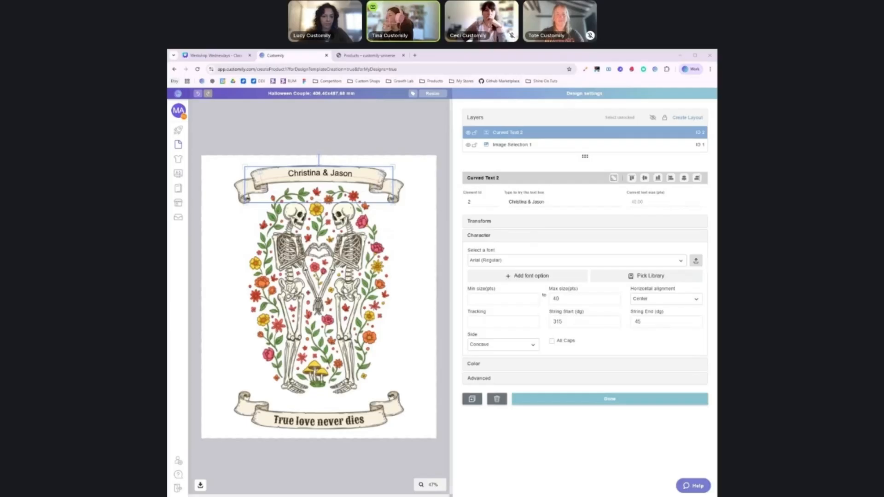
pyautogui.click(391, 141)
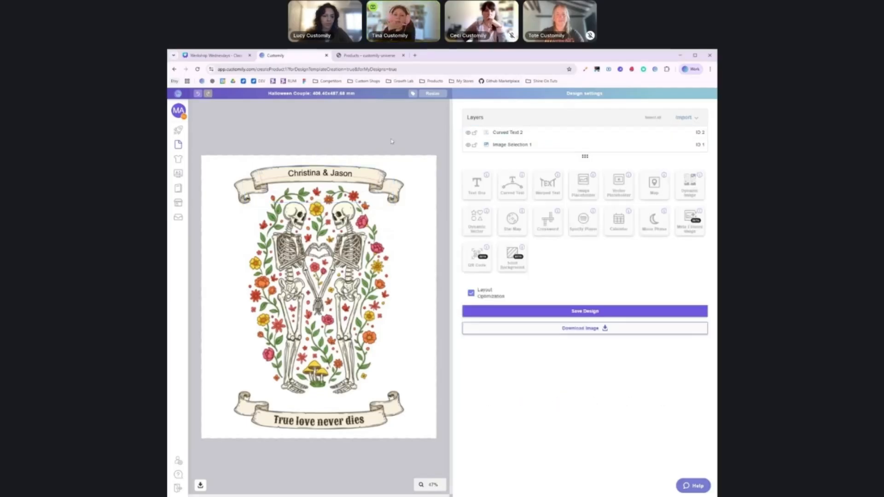
# Search the web for "google fonts" in a new browser tab and open the Google Fonts site.
pyautogui.click(415, 55)
pyautogui.write('google')
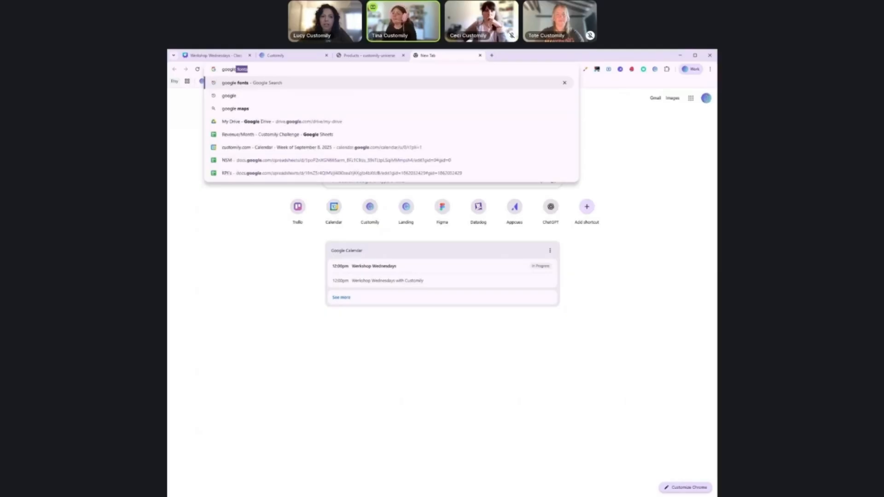
pyautogui.press('Return')
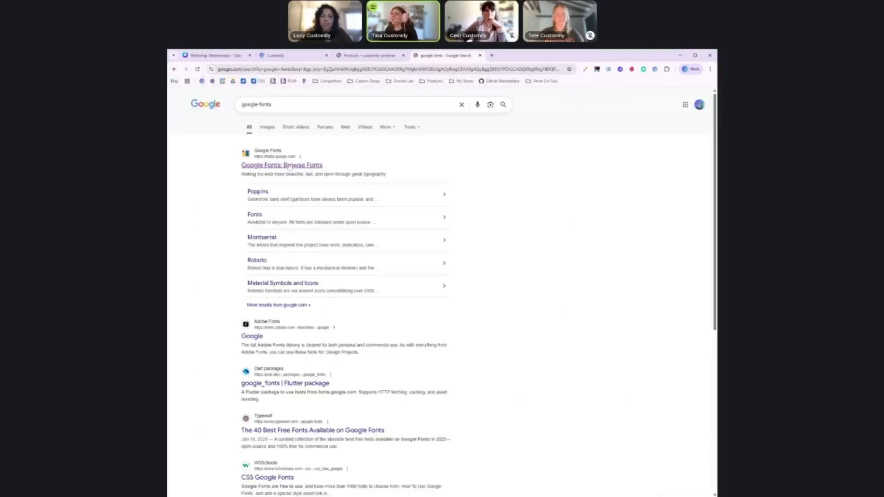
pyautogui.click(289, 165)
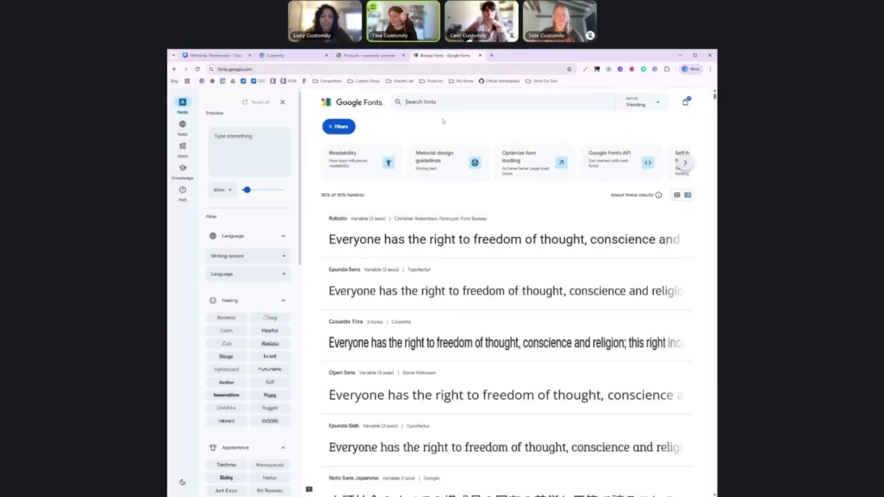
# Find the Sancreek font, add it to the selected families, and download all selected fonts.
pyautogui.click(442, 102)
pyautogui.write('sancreek')
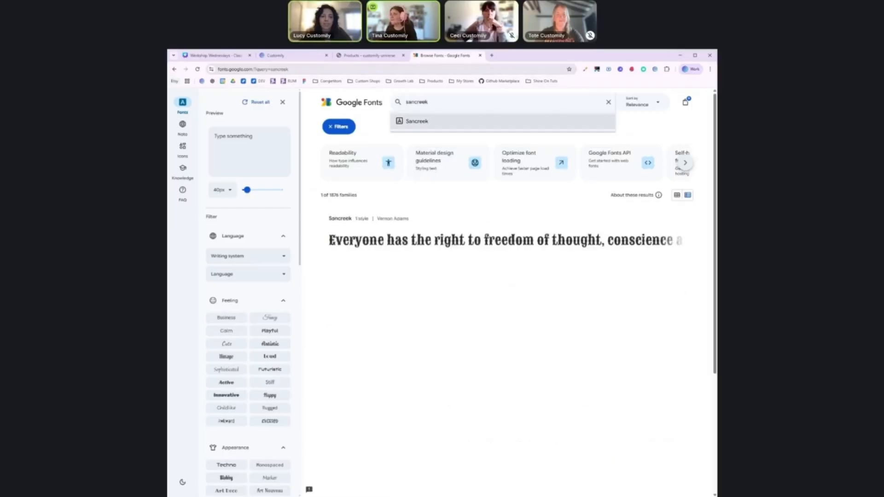
pyautogui.click(495, 233)
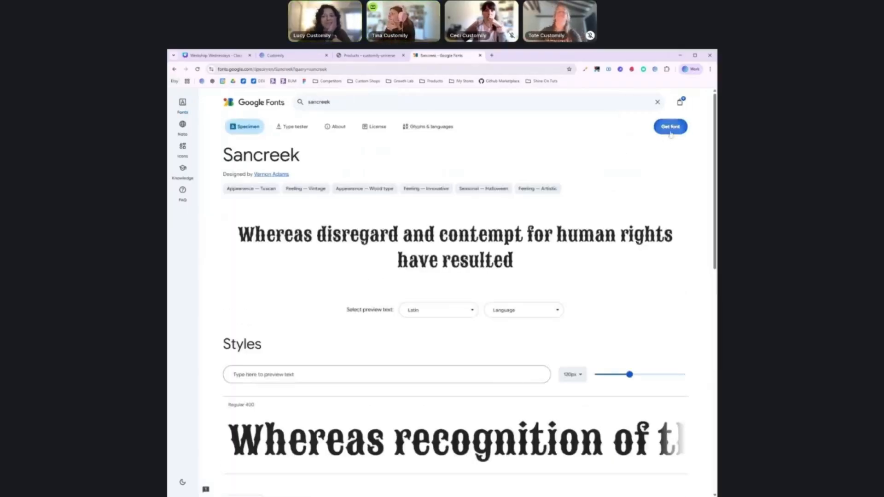
pyautogui.click(670, 131)
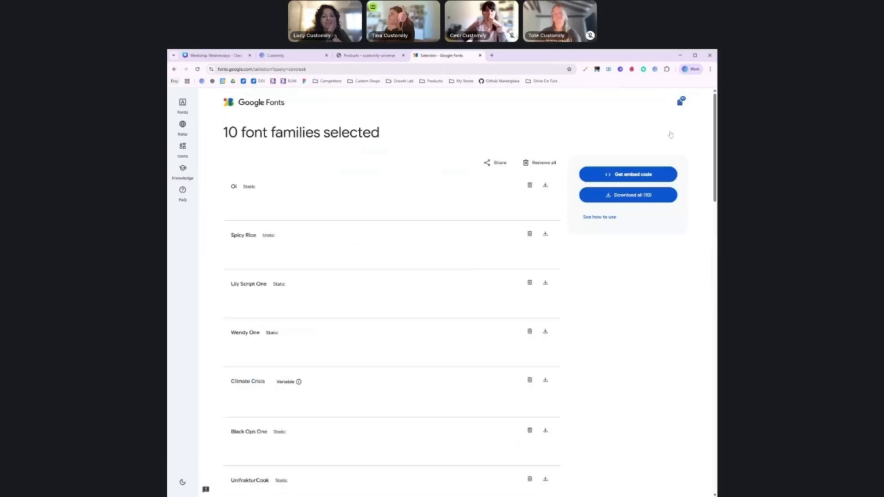
pyautogui.click(629, 196)
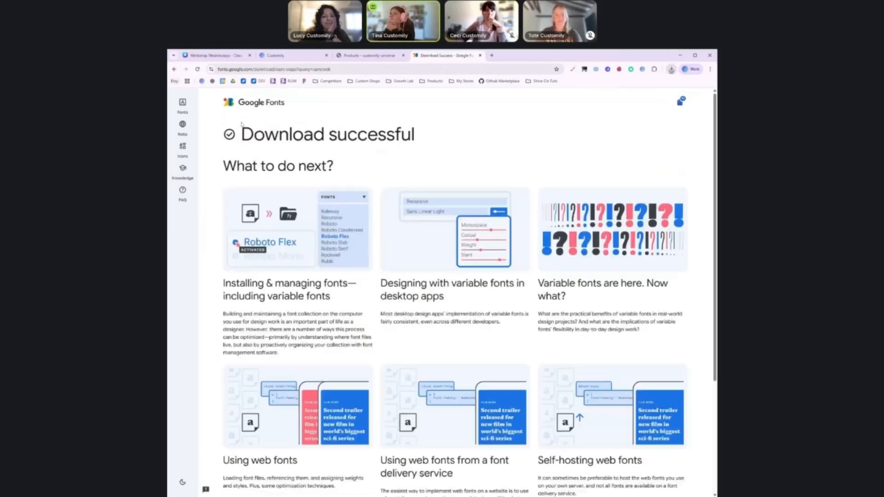
# Switch back to Customily and upload the Sancreek font file for the curved names text.
pyautogui.click(283, 55)
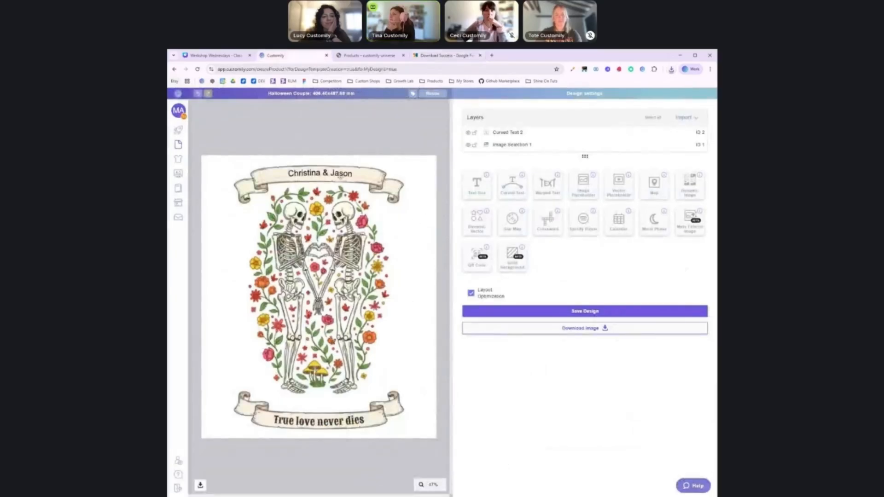
pyautogui.click(339, 174)
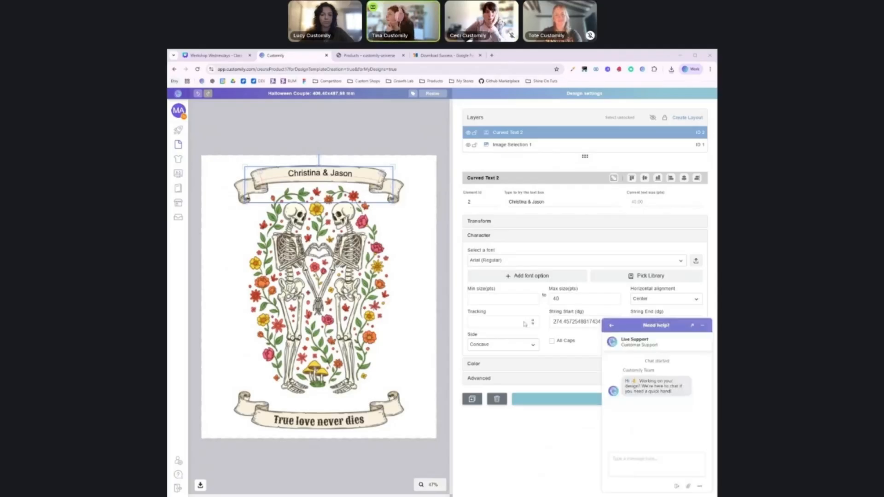
pyautogui.click(697, 326)
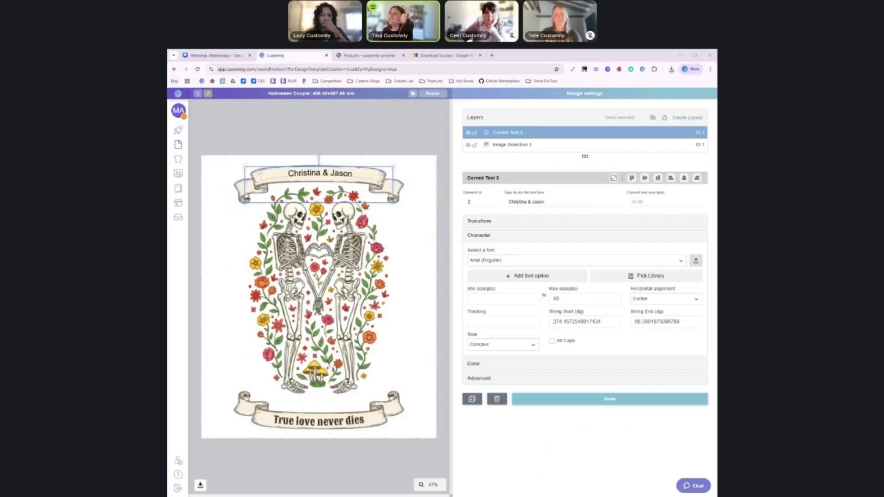
pyautogui.doubleClick(237, 119)
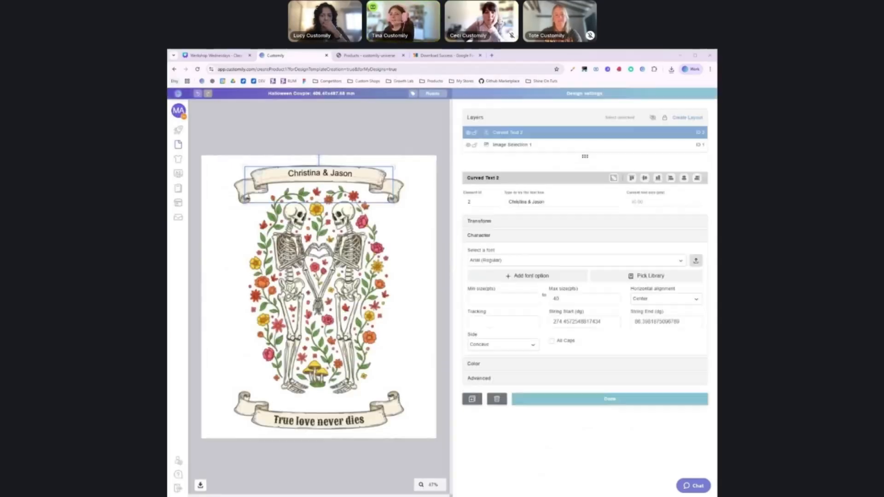
# Set the curved names' font to Sancreek (Regular) and move the text slightly down to sit centered on the upper banner.
pyautogui.click(546, 259)
pyautogui.write('sanc')
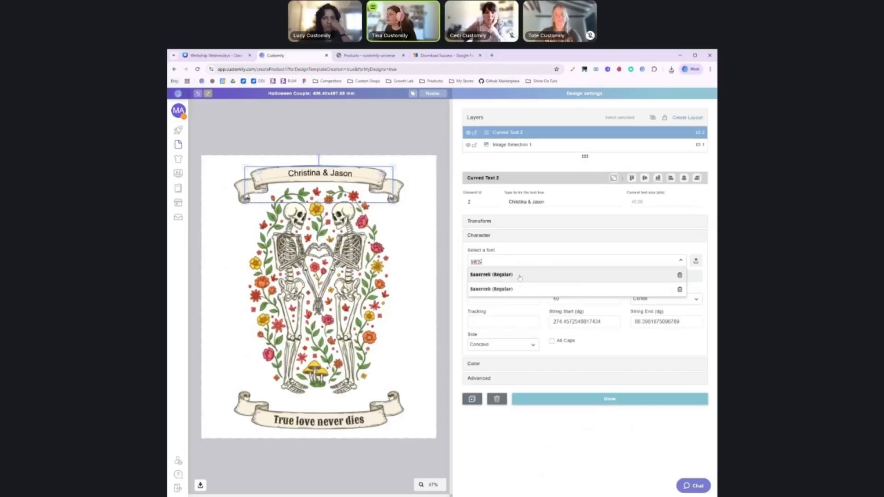
pyautogui.click(518, 276)
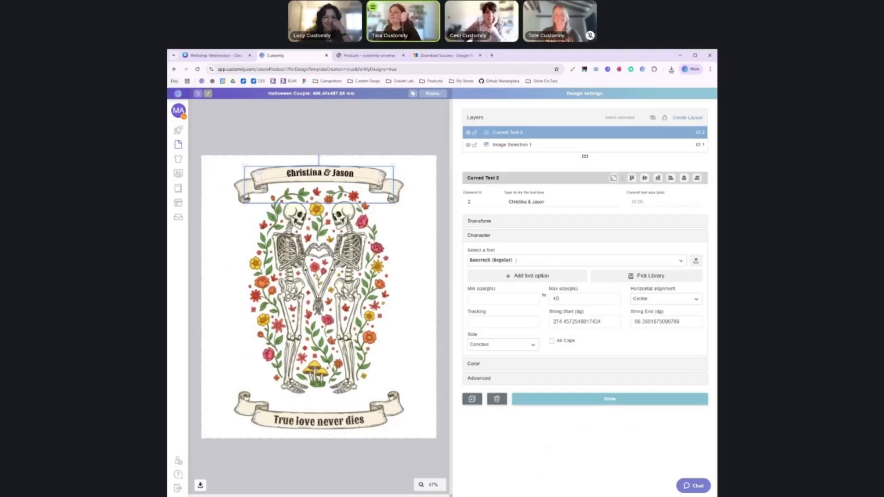
pyautogui.moveTo(341, 176); pyautogui.dragTo(340, 177)
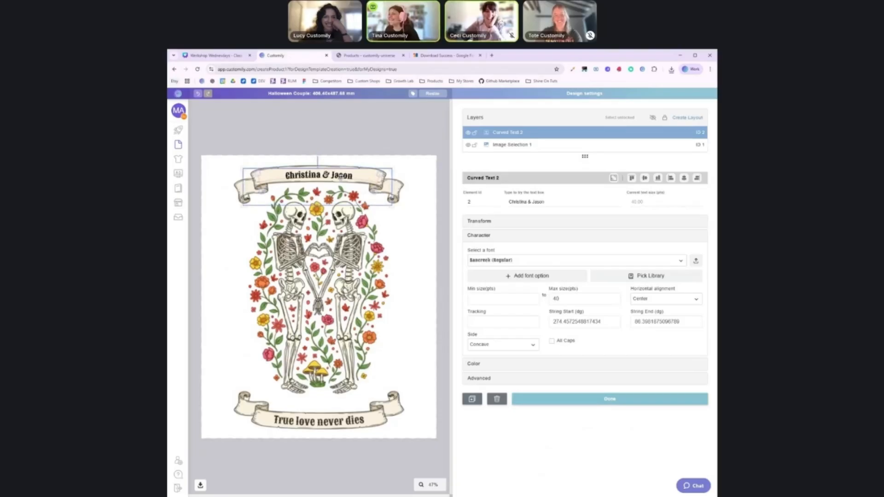
pyautogui.click(347, 150)
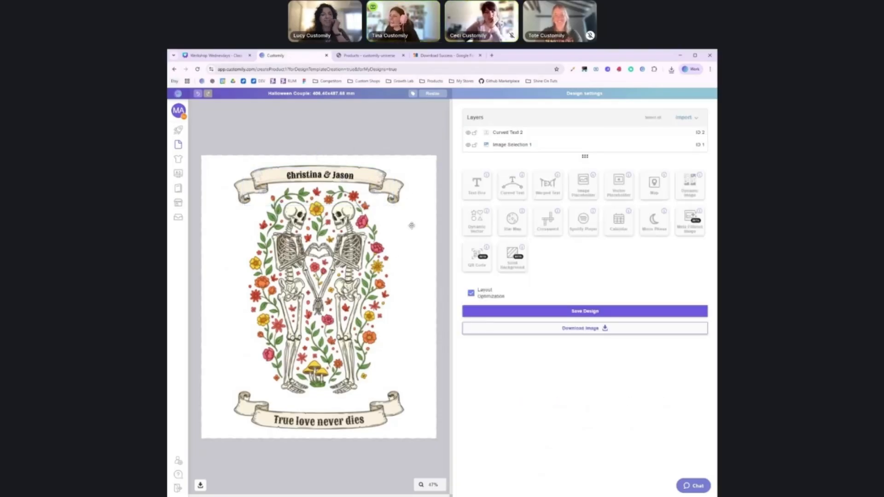
# Add a text box just above the lower banner and give it the prefix "Est.".
pyautogui.click(479, 184)
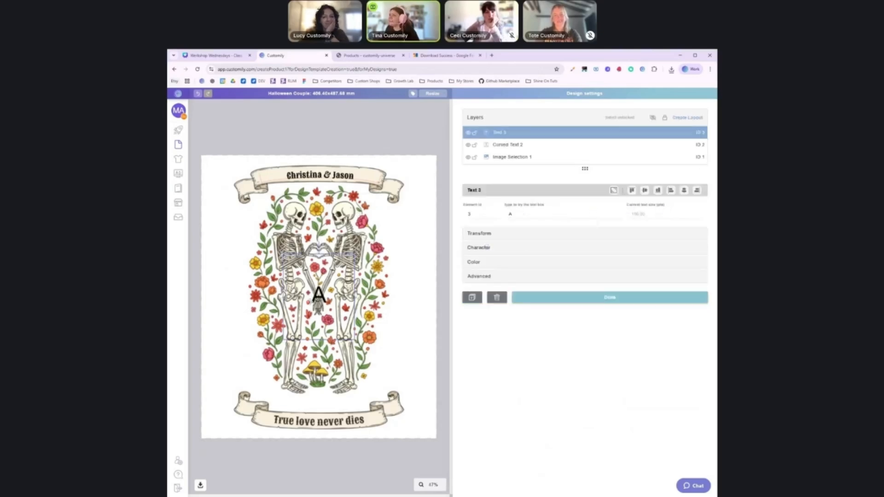
pyautogui.moveTo(315, 299); pyautogui.dragTo(315, 398)
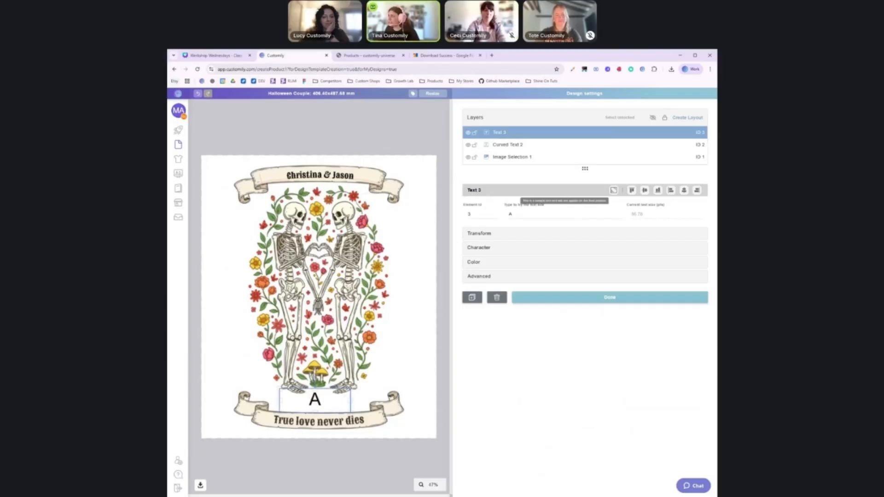
pyautogui.click(481, 277)
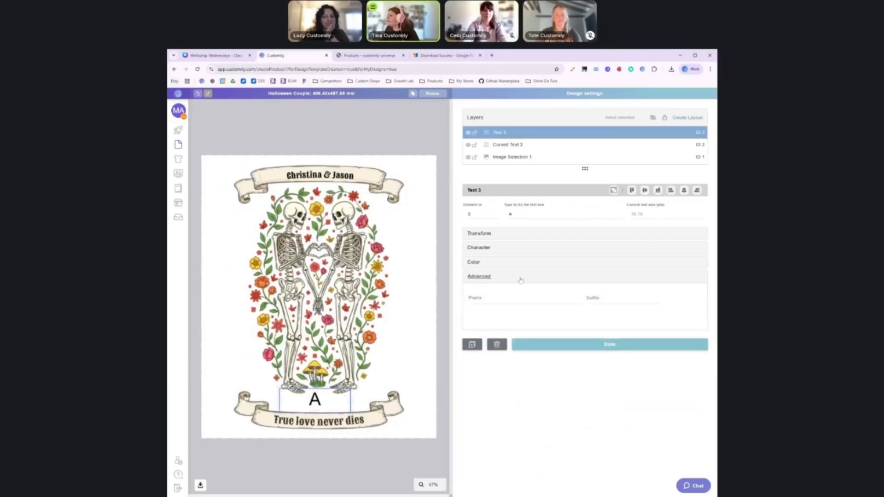
pyautogui.click(474, 298)
pyautogui.write('Esti')
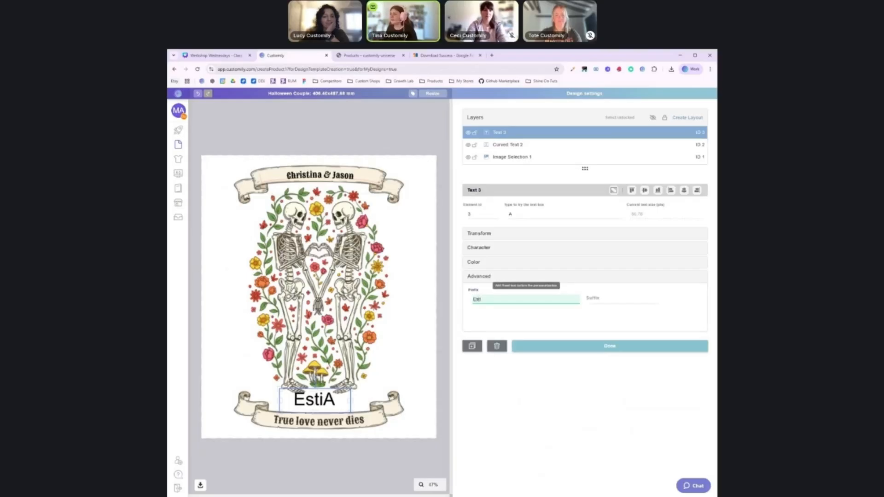
pyautogui.write('.')
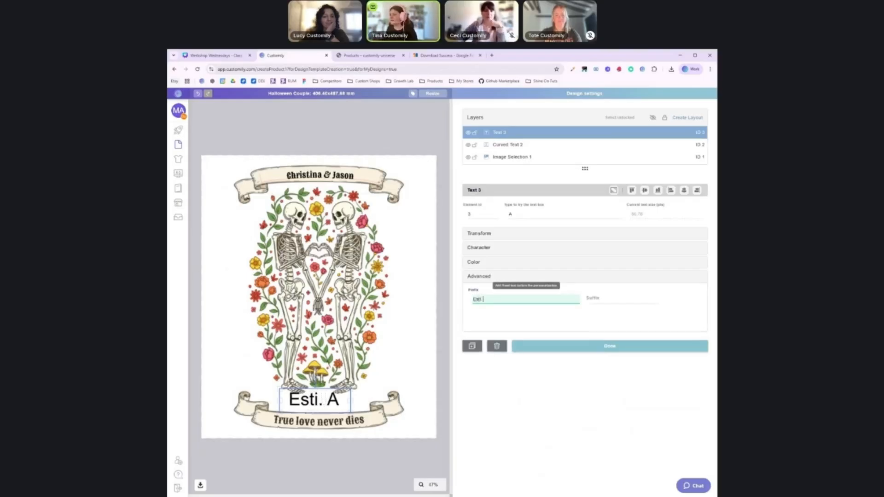
pyautogui.press('BackSpace')
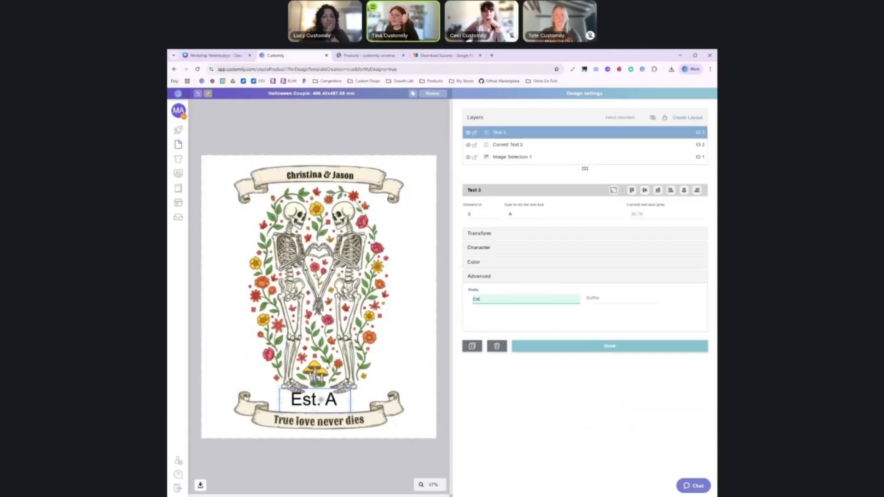
# Shrink the prefixed text box, set its sample text to 2014, and center it horizontally just above the lower banner.
pyautogui.moveTo(320, 399); pyautogui.dragTo(337, 396)
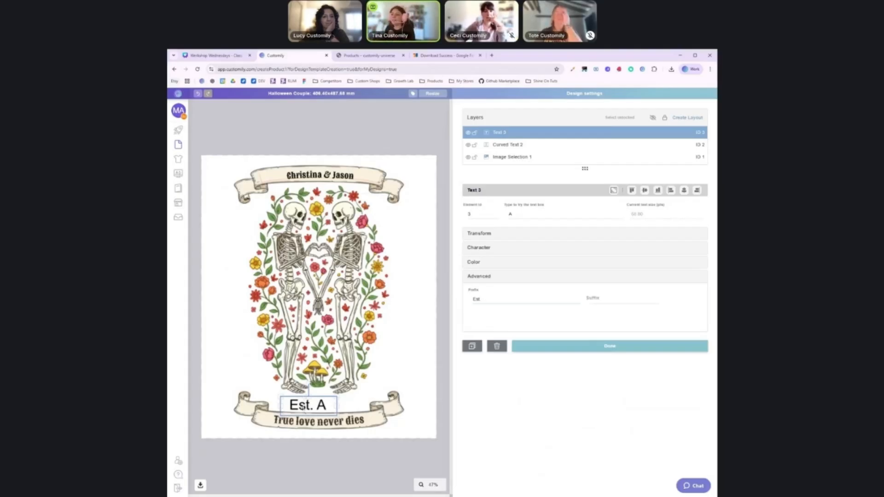
pyautogui.doubleClick(510, 213)
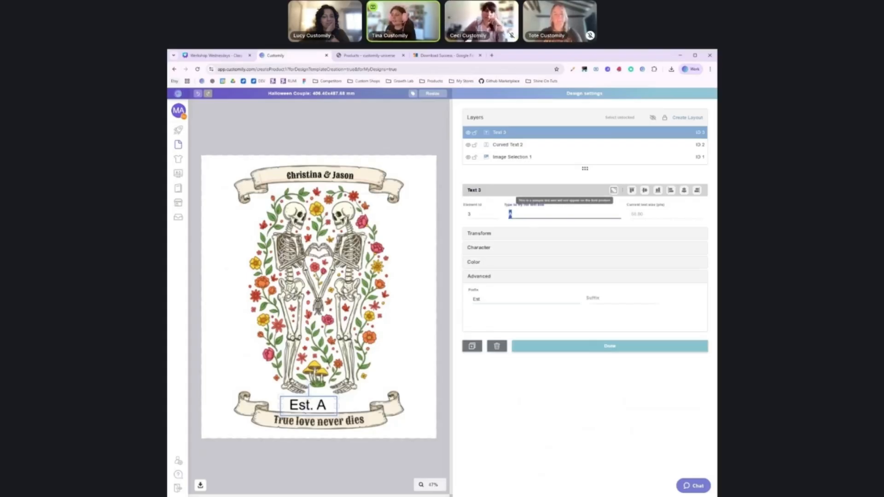
pyautogui.write('2014')
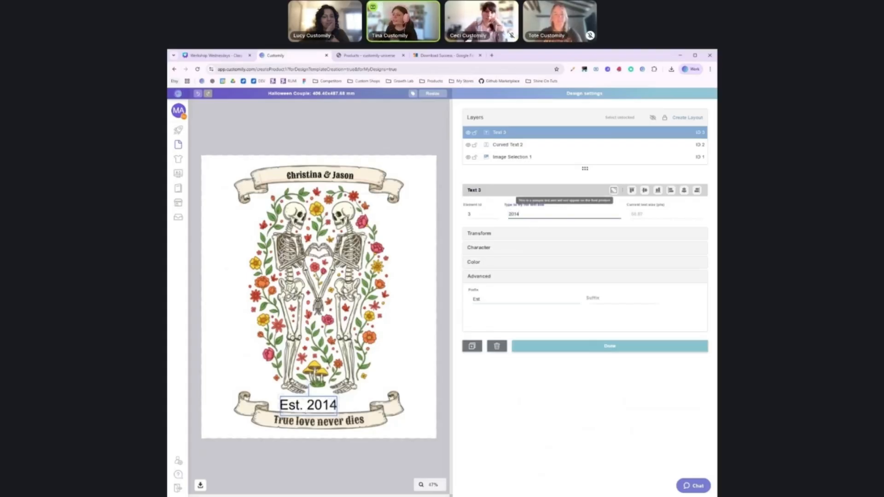
pyautogui.click(428, 367)
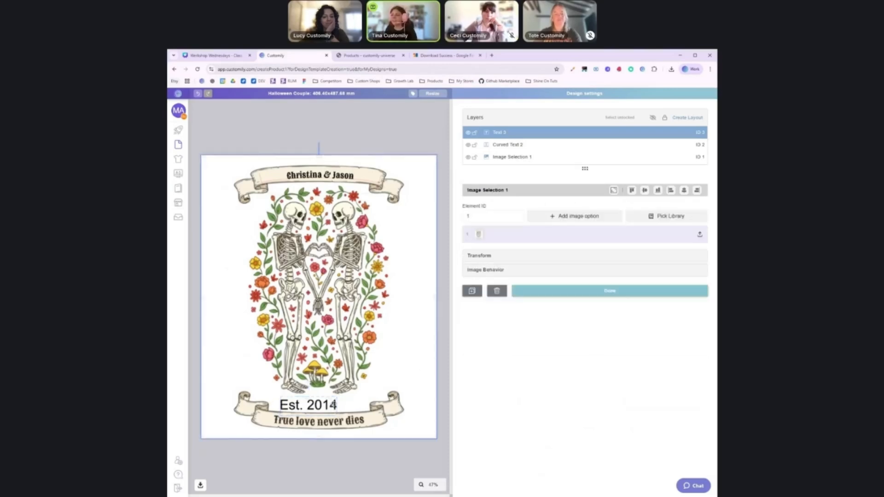
pyautogui.moveTo(327, 403)
pyautogui.mouseDown()
pyautogui.moveTo(343, 395)
pyautogui.moveTo(327, 405)
pyautogui.mouseUp()
pyautogui.click(684, 192)
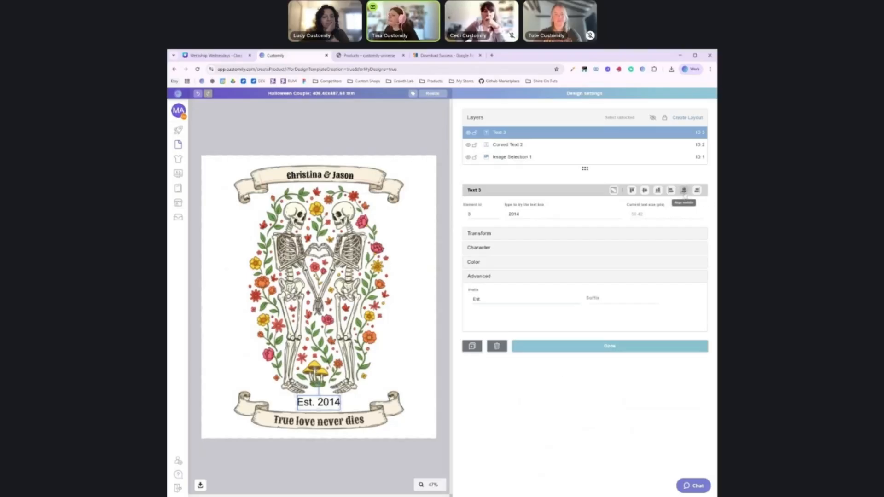
# Set the year text's font to Engagement (Regular) and reposition it centered between the skeletons' feet and the lower banner.
pyautogui.click(499, 249)
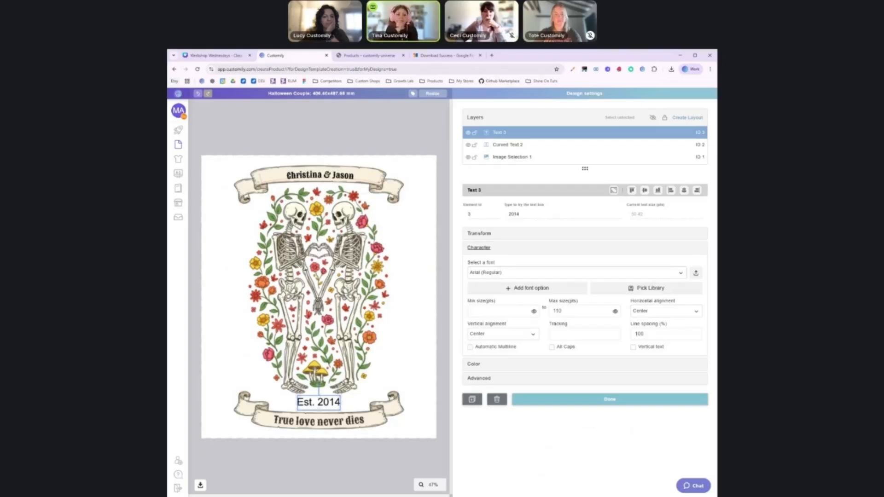
pyautogui.click(680, 273)
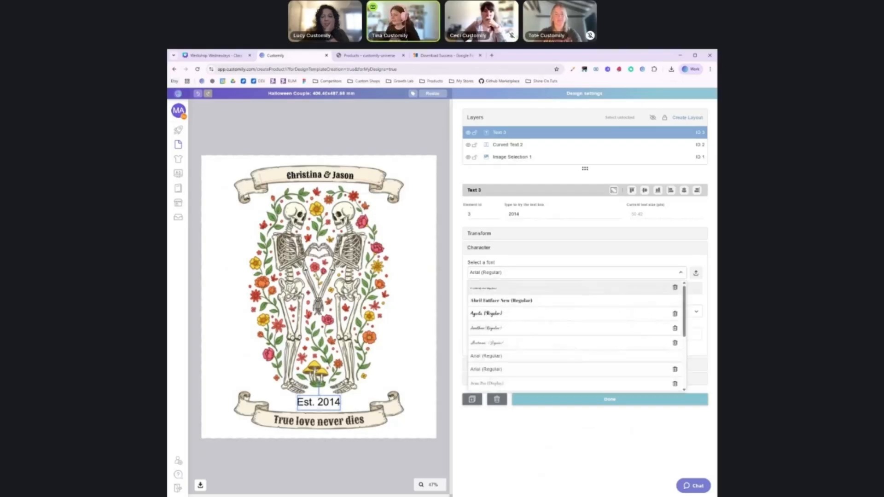
pyautogui.write('ngag')
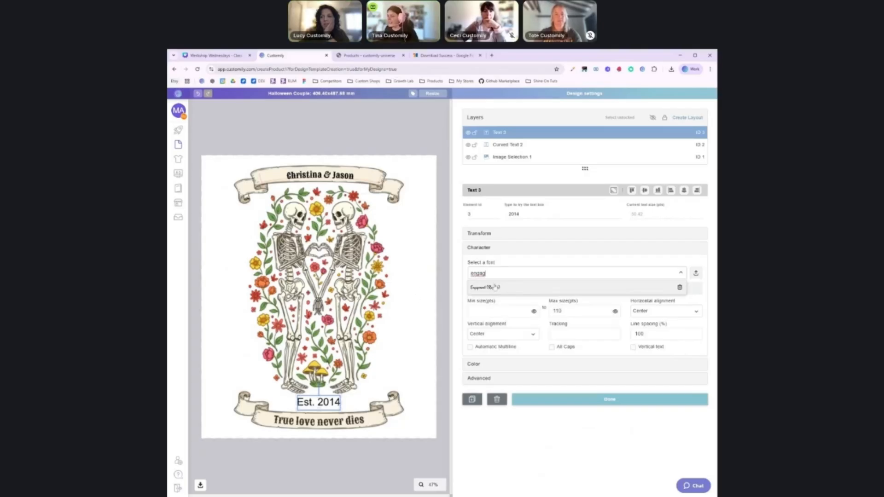
pyautogui.press('Return')
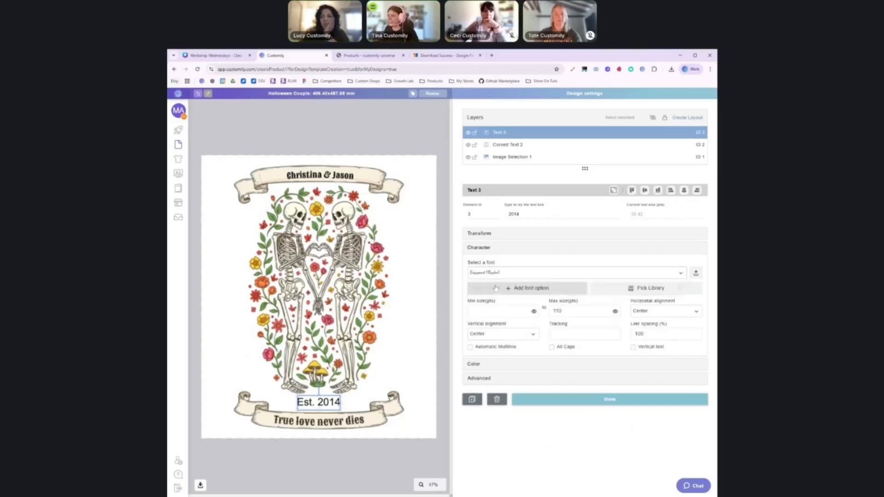
pyautogui.click(421, 373)
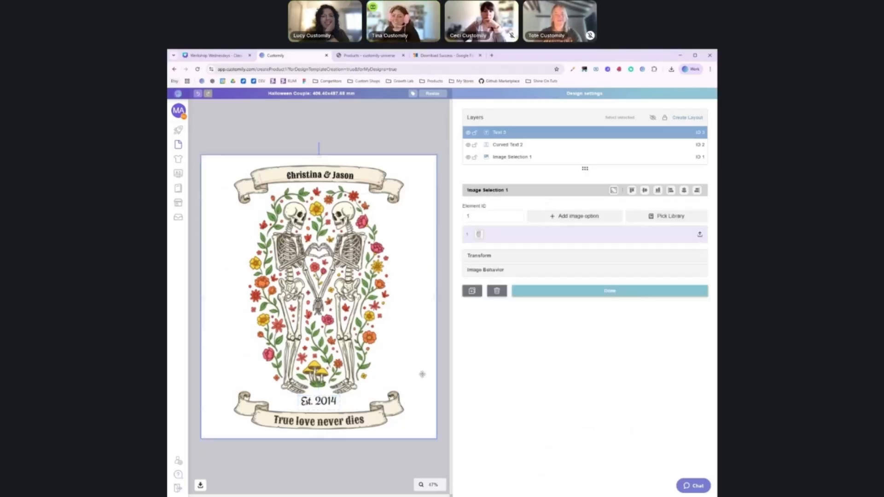
pyautogui.click(318, 403)
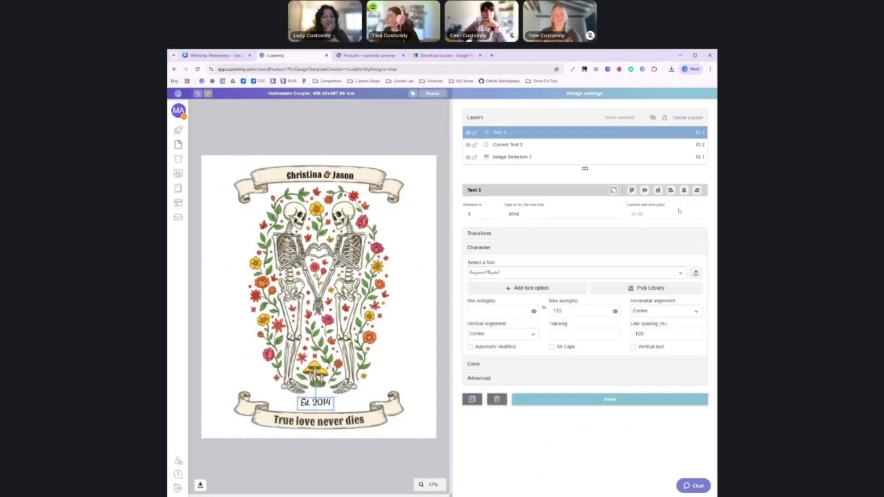
pyautogui.click(427, 365)
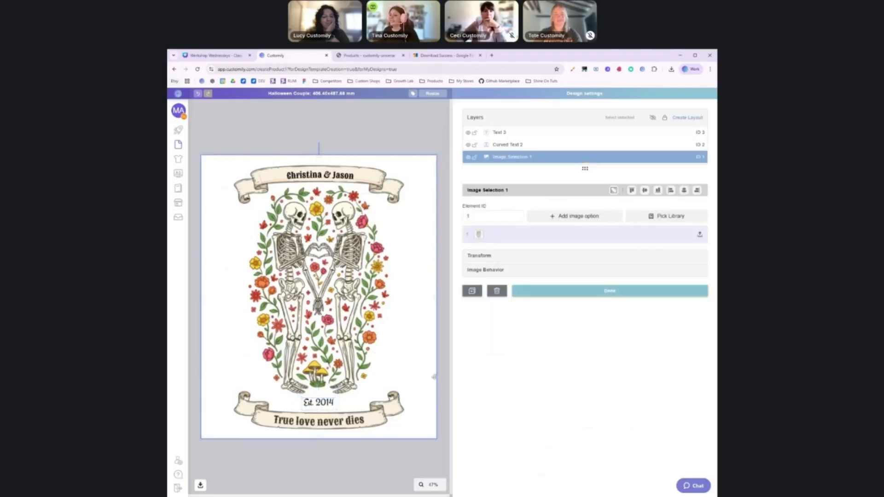
pyautogui.click(443, 355)
pyautogui.click(429, 319)
pyautogui.click(442, 288)
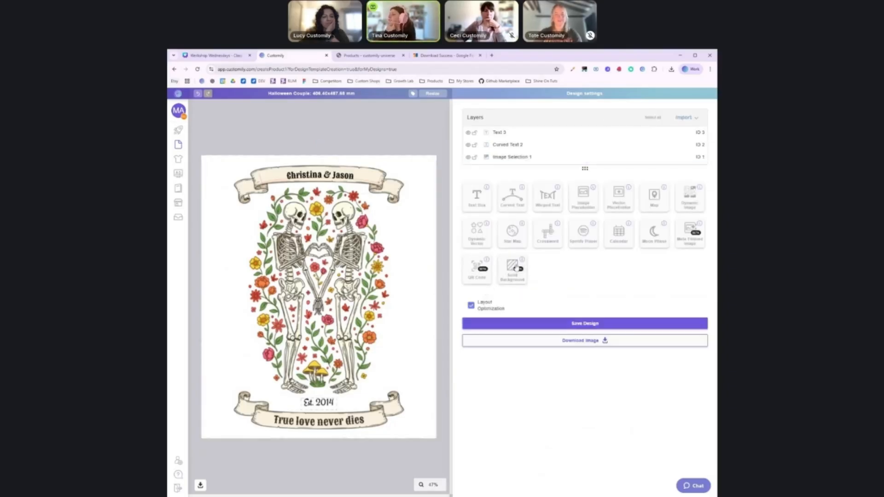
# Add a solid background behind the artwork and set its fill color to #141414.
pyautogui.click(514, 268)
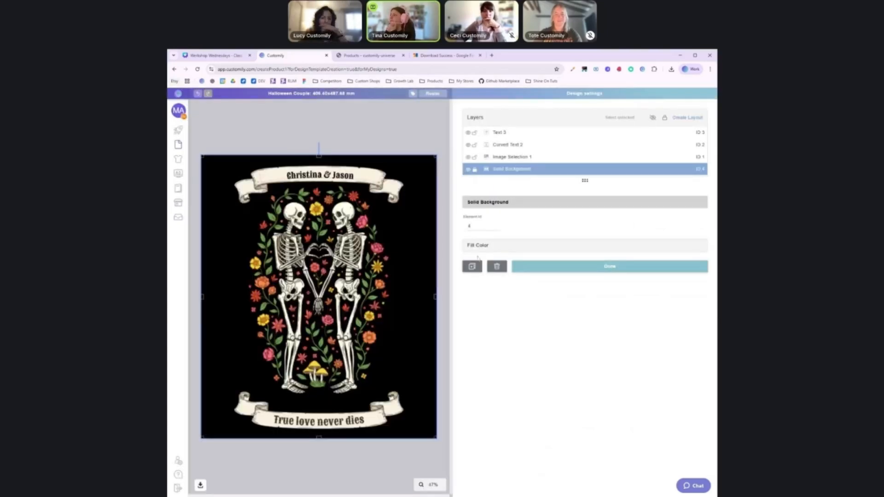
pyautogui.click(503, 250)
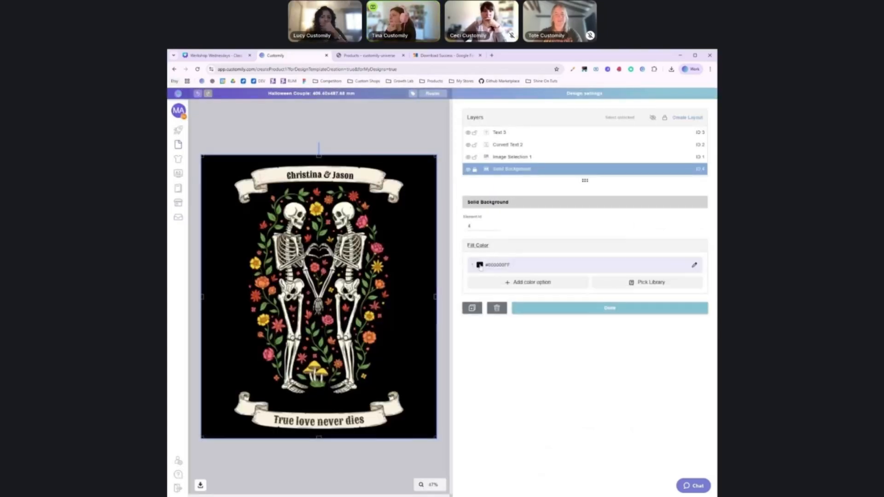
pyautogui.click(481, 267)
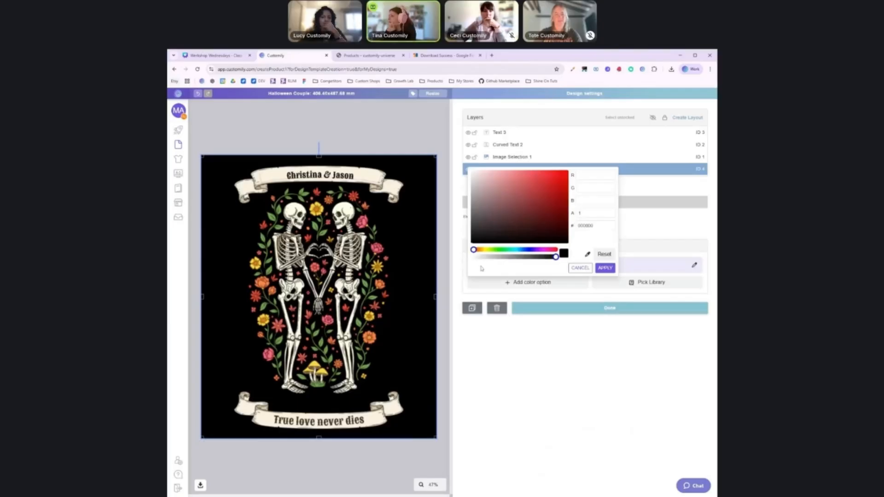
pyautogui.click(472, 240)
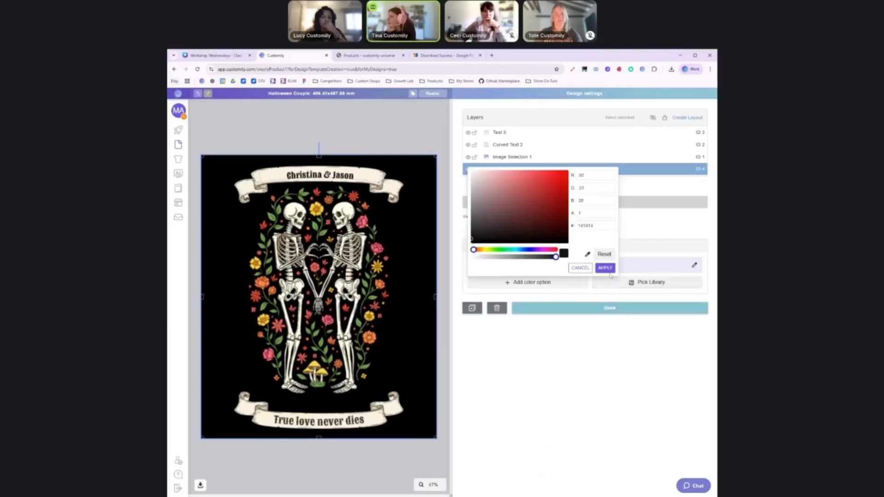
pyautogui.click(605, 268)
# Change the solid background's fill to dark purple #290534.
pyautogui.click(515, 284)
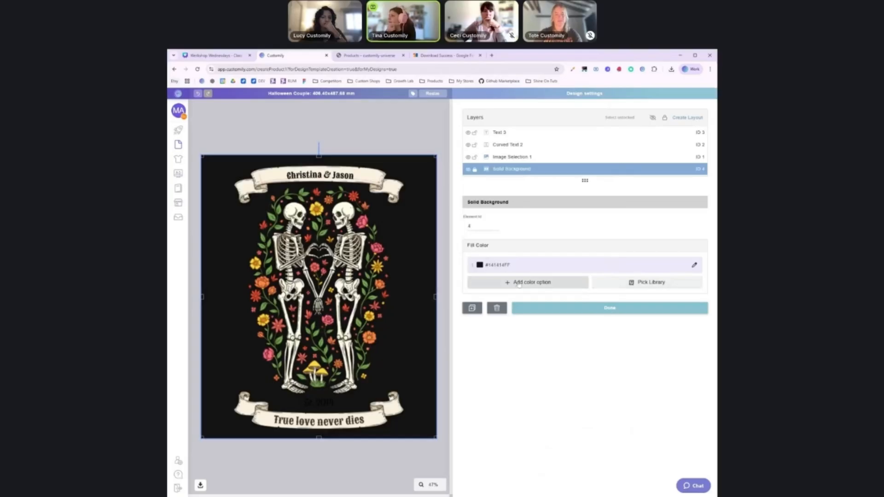
pyautogui.click(538, 249)
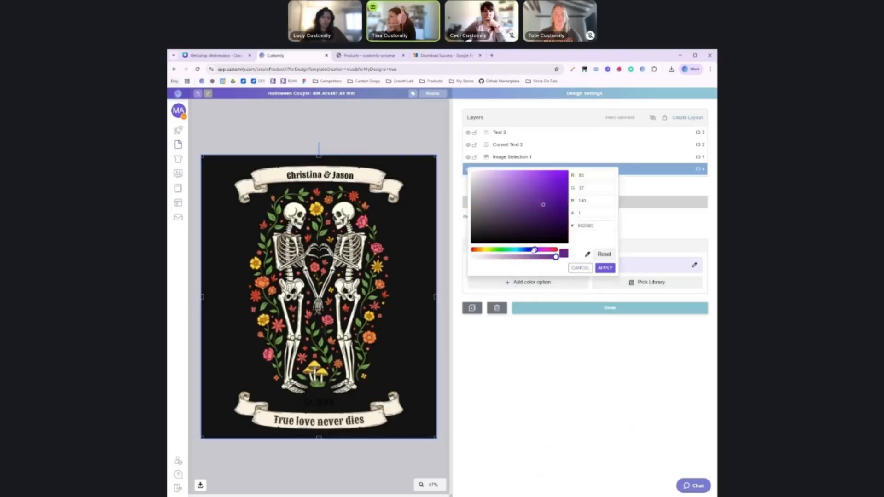
pyautogui.moveTo(544, 206); pyautogui.dragTo(560, 232)
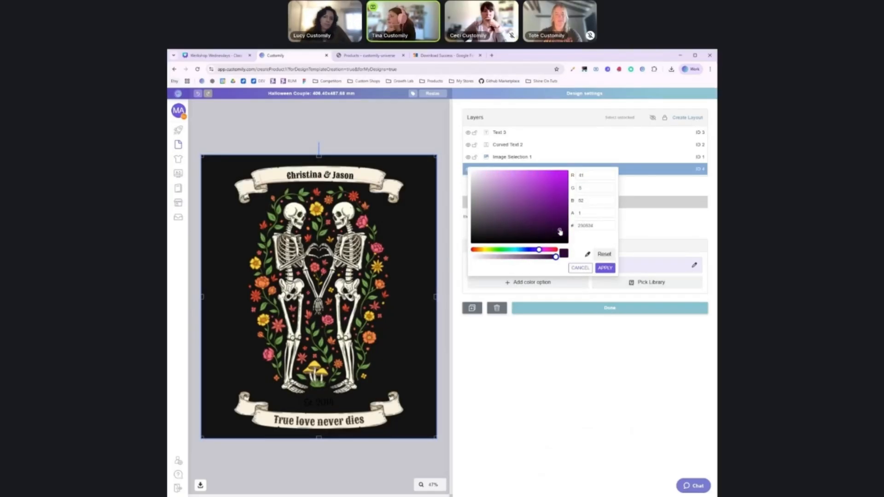
pyautogui.click(604, 267)
pyautogui.click(403, 223)
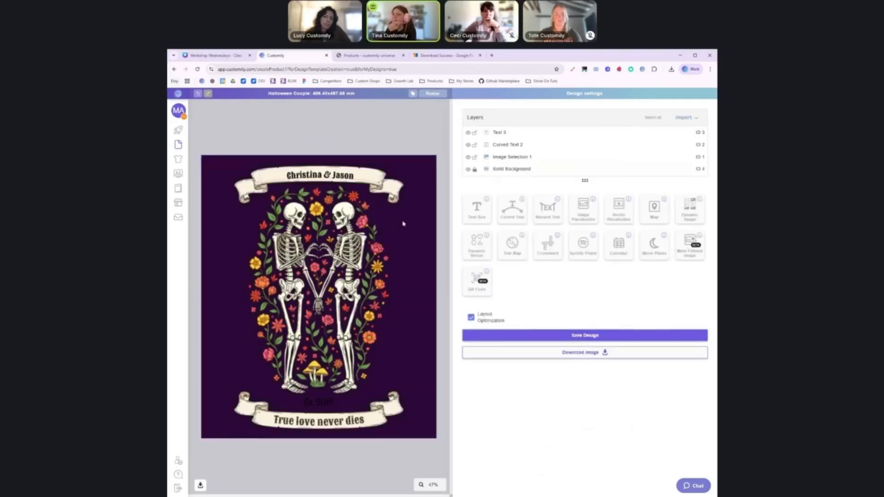
# Set the curved names' fill to dark brown #2E2616, sampled from the lower banner's lettering.
pyautogui.click(340, 175)
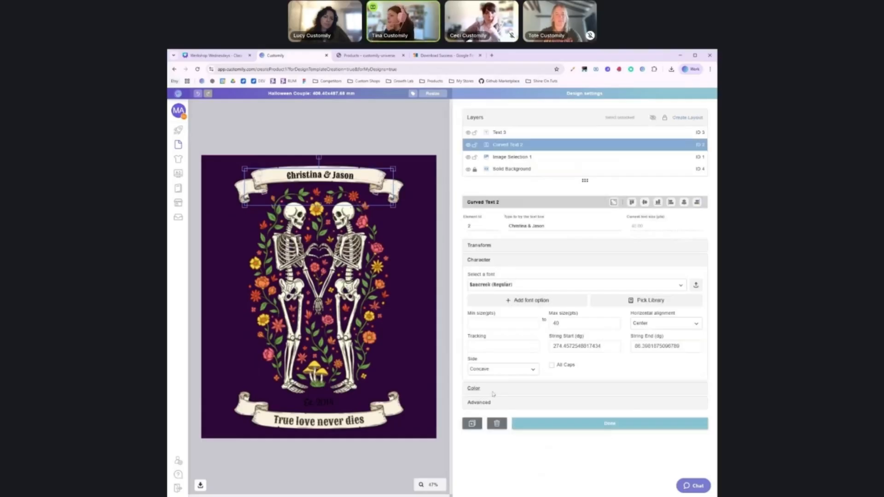
pyautogui.click(493, 394)
pyautogui.click(480, 307)
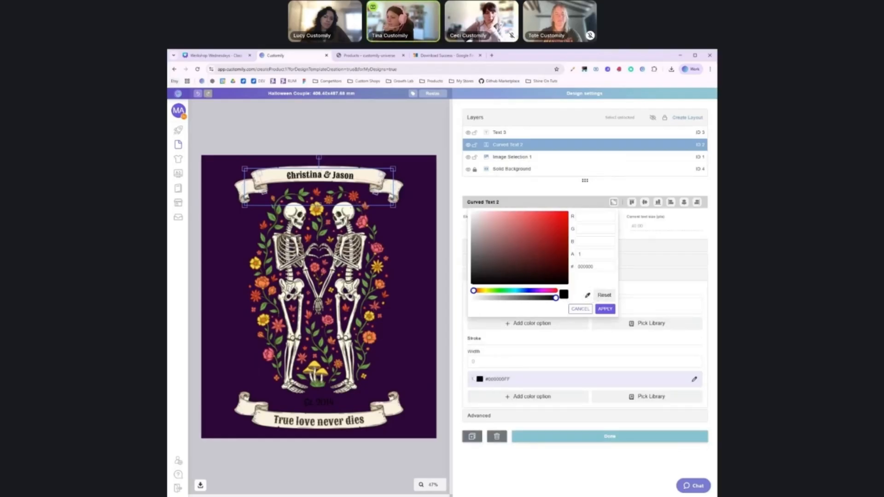
pyautogui.click(319, 421)
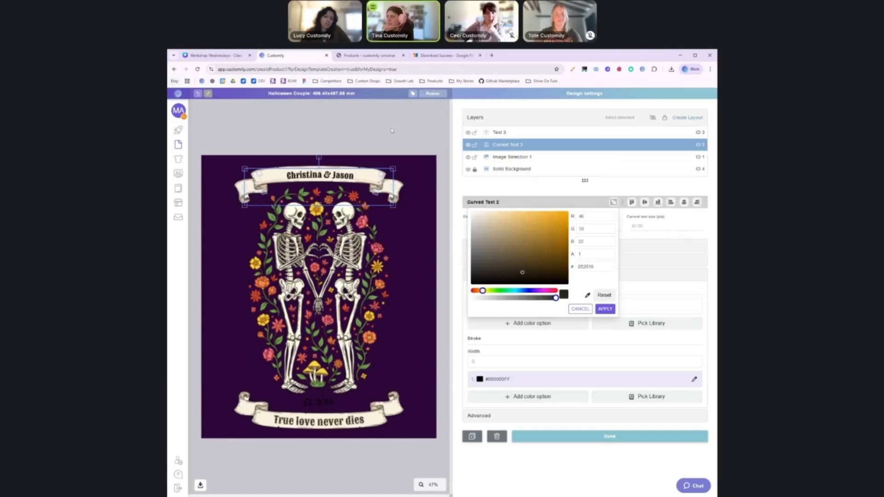
pyautogui.click(605, 309)
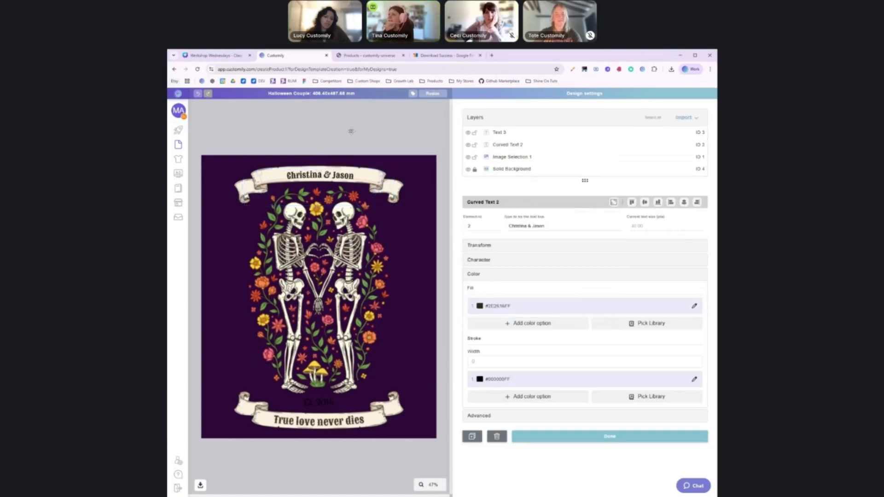
# Set the "Est. 2014" text's fill to cream #FAF2E0, sampled from the lower banner.
pyautogui.click(315, 402)
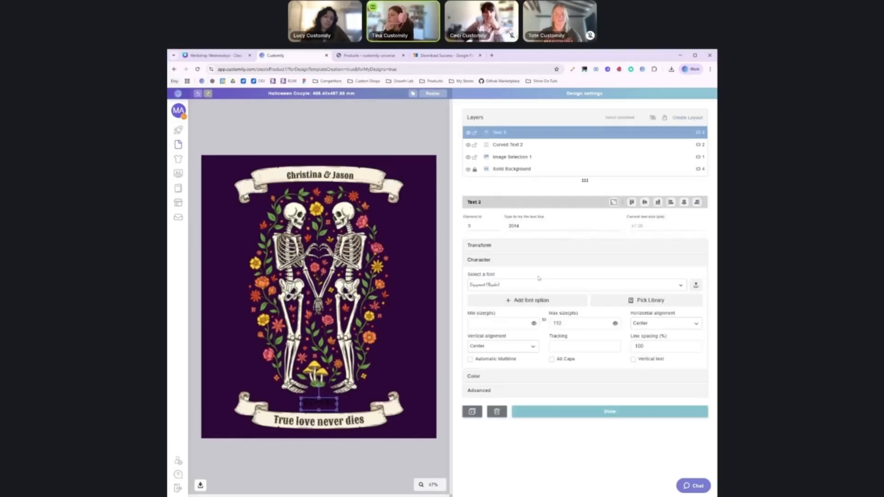
pyautogui.click(478, 376)
pyautogui.click(479, 307)
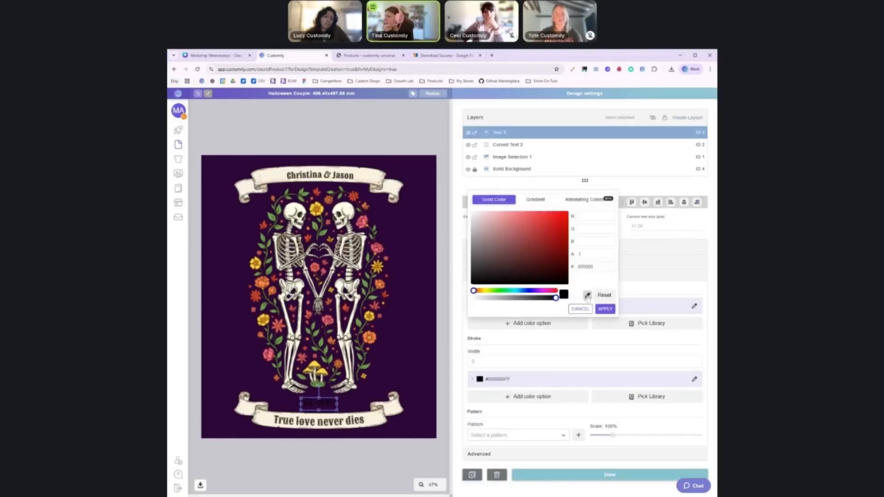
pyautogui.click(372, 424)
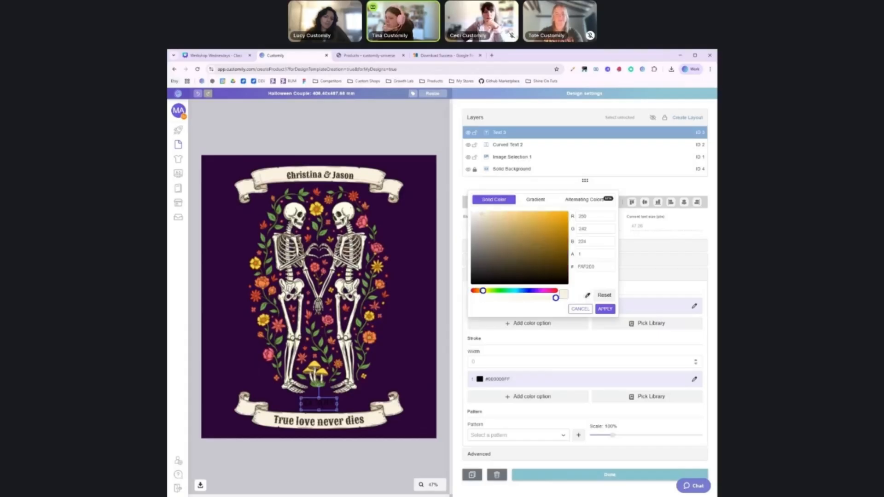
pyautogui.click(605, 309)
pyautogui.click(439, 338)
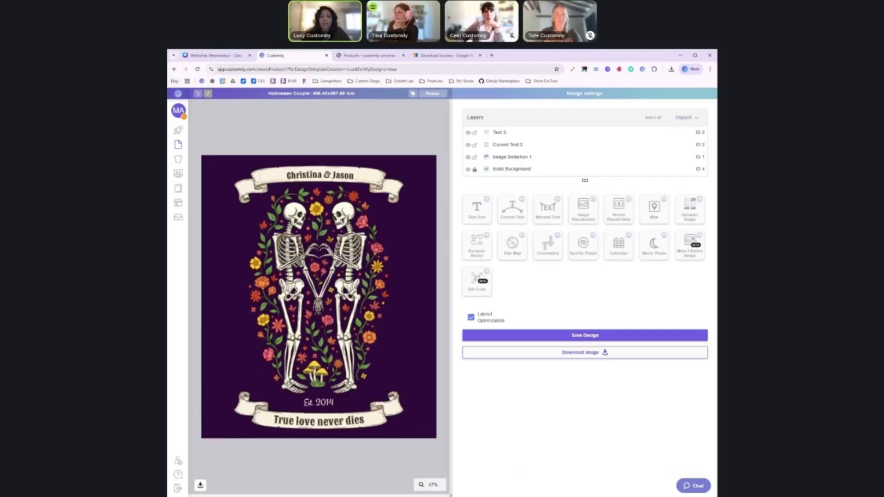
# Rename the skeleton artwork's image selection layer as "Skeletons".
pyautogui.click(510, 170)
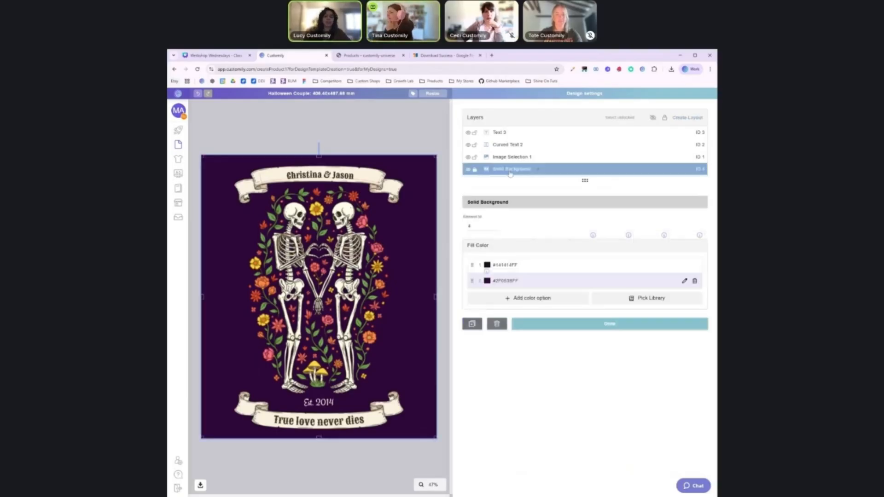
pyautogui.click(520, 157)
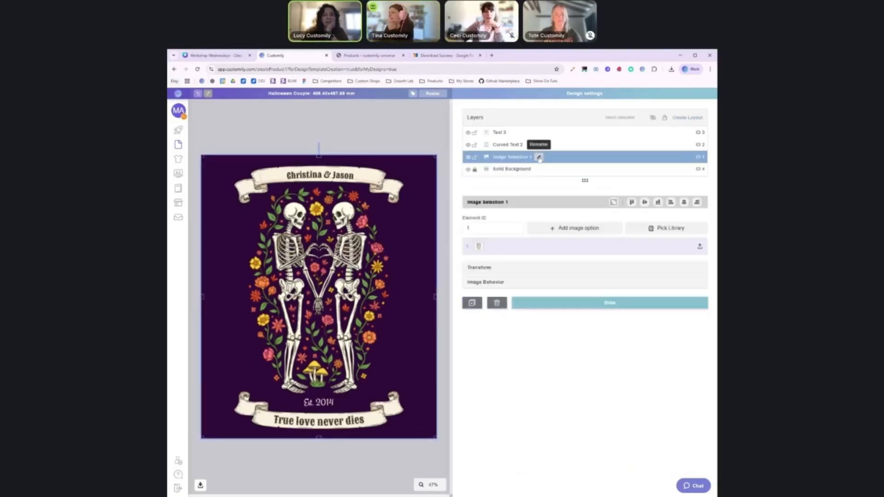
pyautogui.click(539, 158)
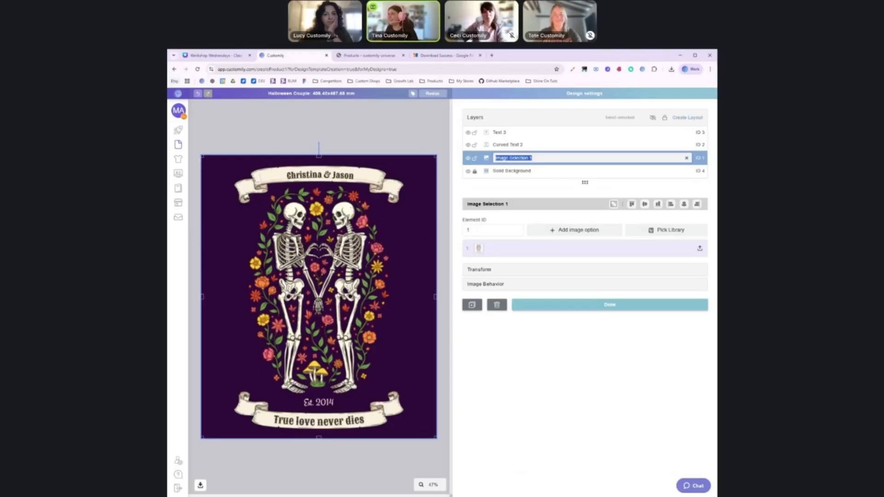
pyautogui.write('Skeletons')
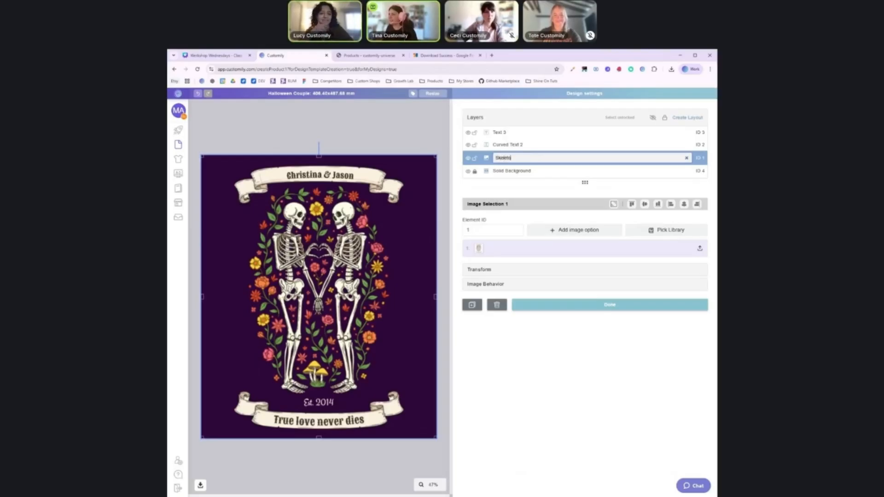
pyautogui.press('Return')
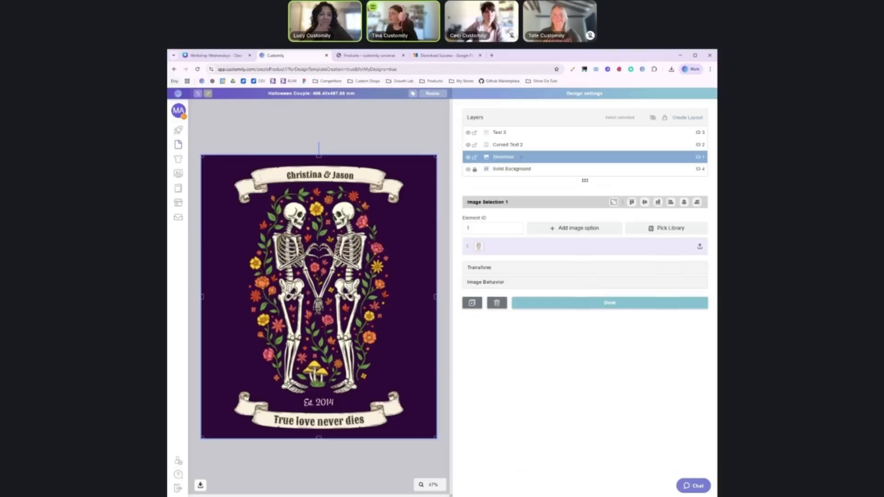
# Rename the curved text layer as "Couples Names" and the "Est." text layer as "Dates".
pyautogui.doubleClick(530, 146)
pyautogui.write('C')
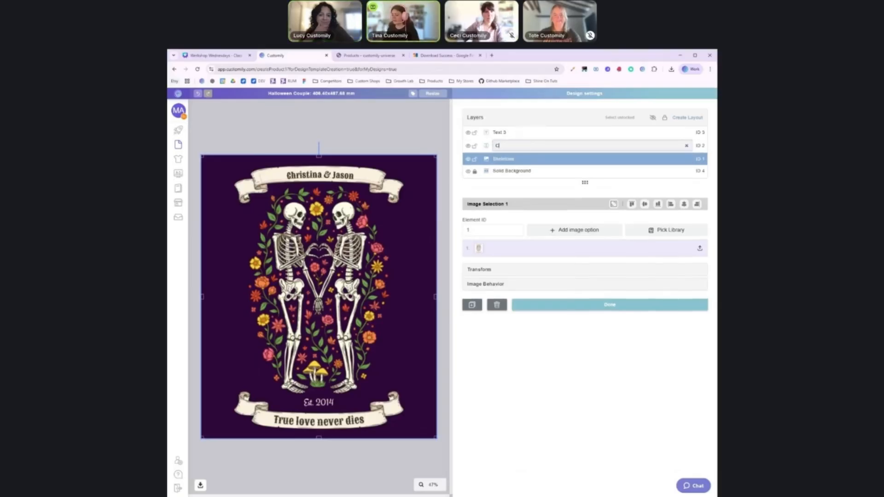
pyautogui.write('ouples Names')
pyautogui.press('Return')
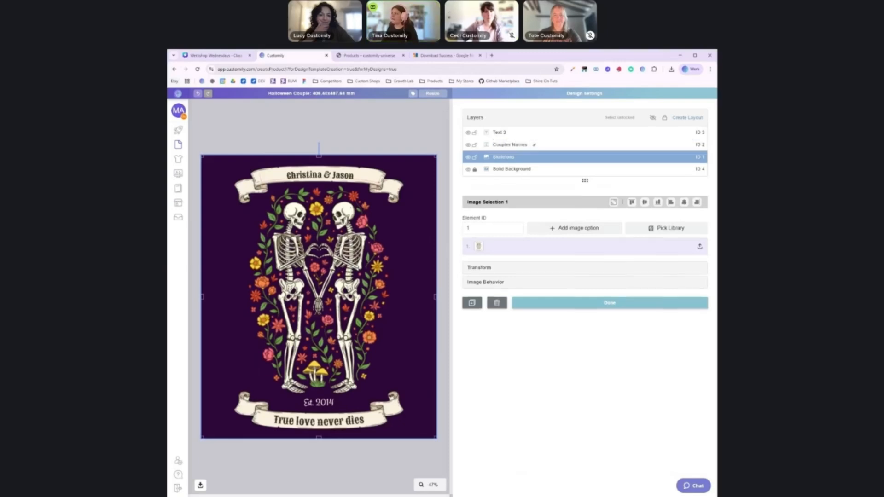
pyautogui.doubleClick(527, 133)
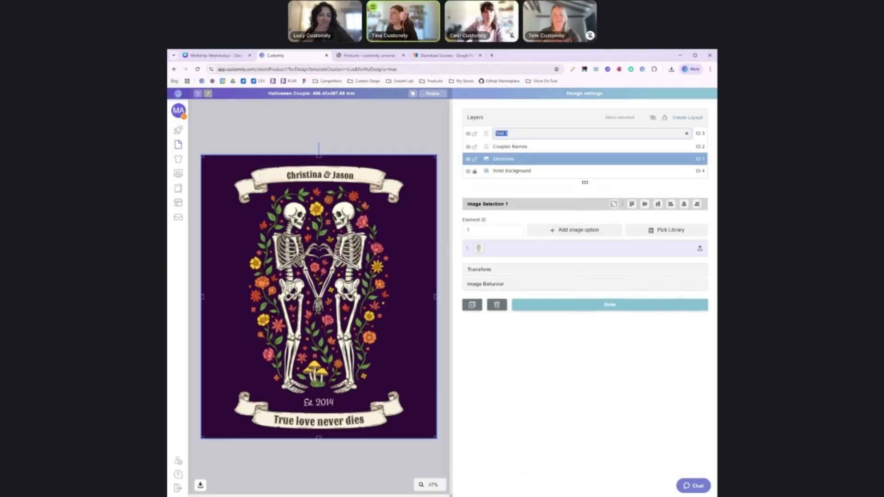
pyautogui.write('Detes')
pyautogui.press('Return')
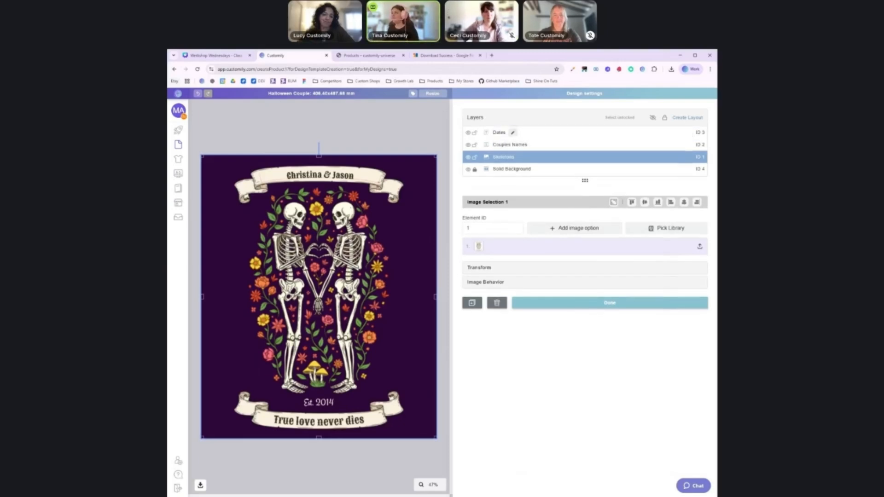
# Finish editing the layers and save the Halloween Couple design.
pyautogui.click(610, 305)
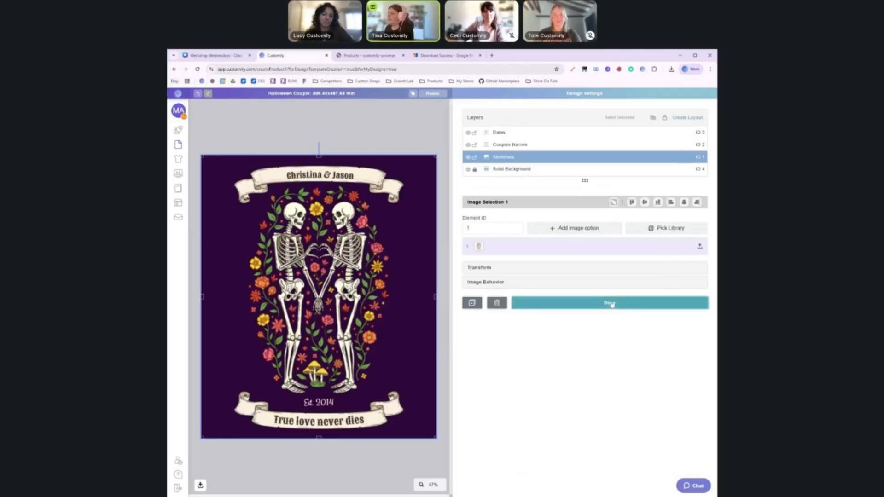
pyautogui.click(593, 339)
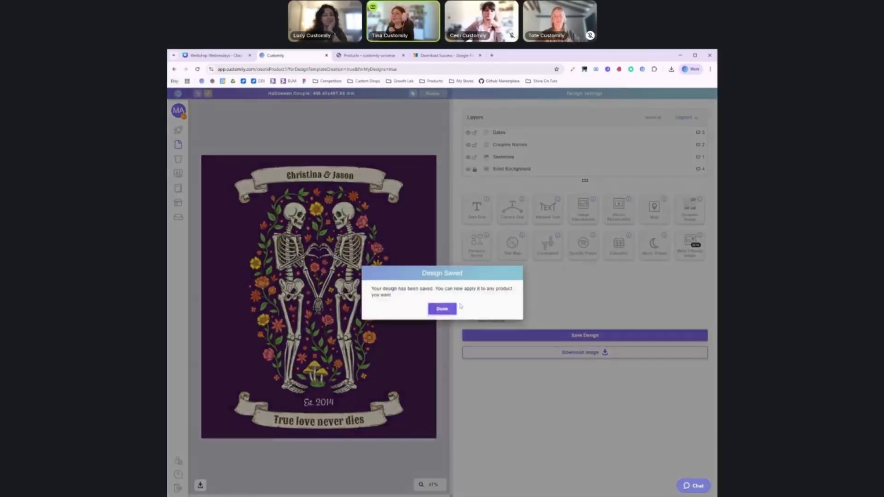
pyautogui.click(450, 309)
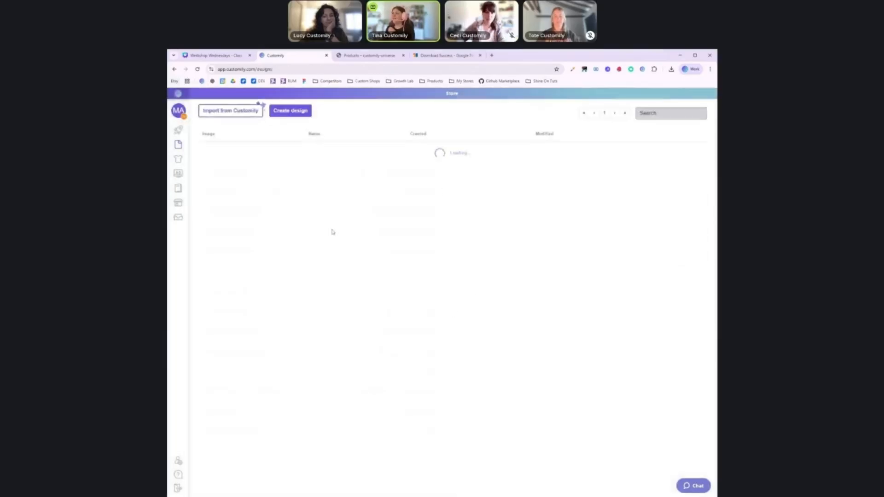
# Start publishing a new product from the store page with Shine On as the fulfillment provider.
pyautogui.click(294, 111)
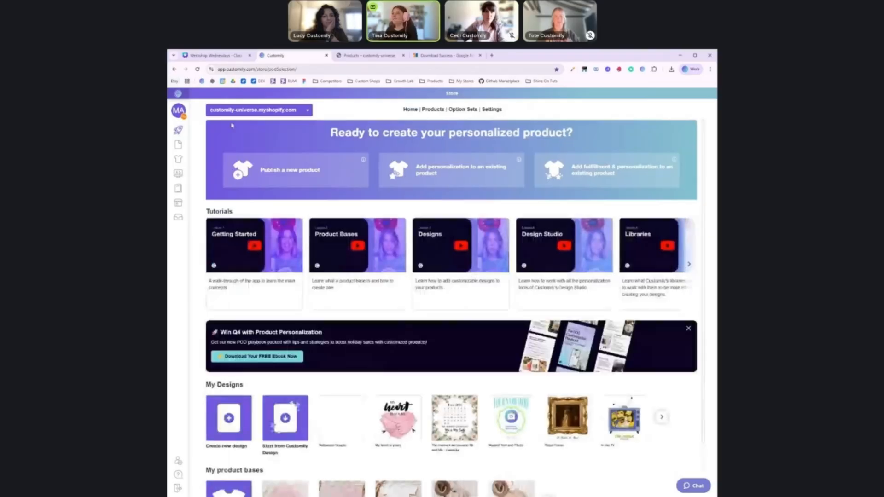
pyautogui.moveTo(185, 130)
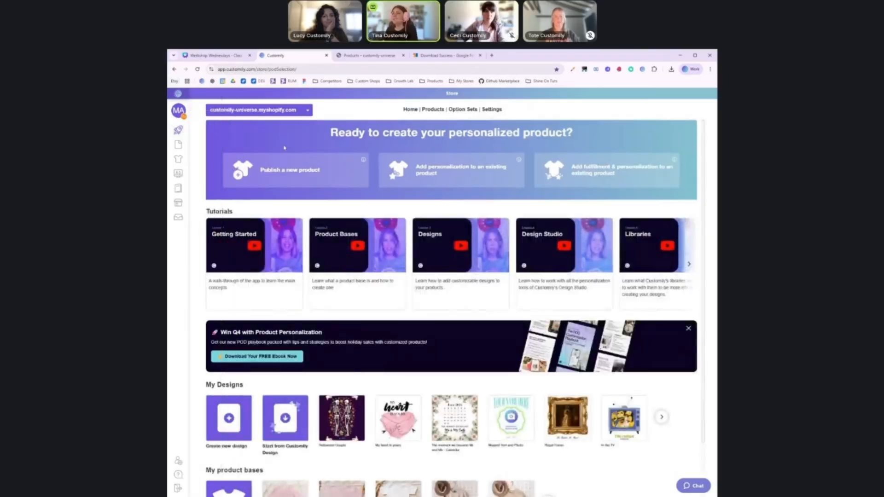
pyautogui.click(291, 181)
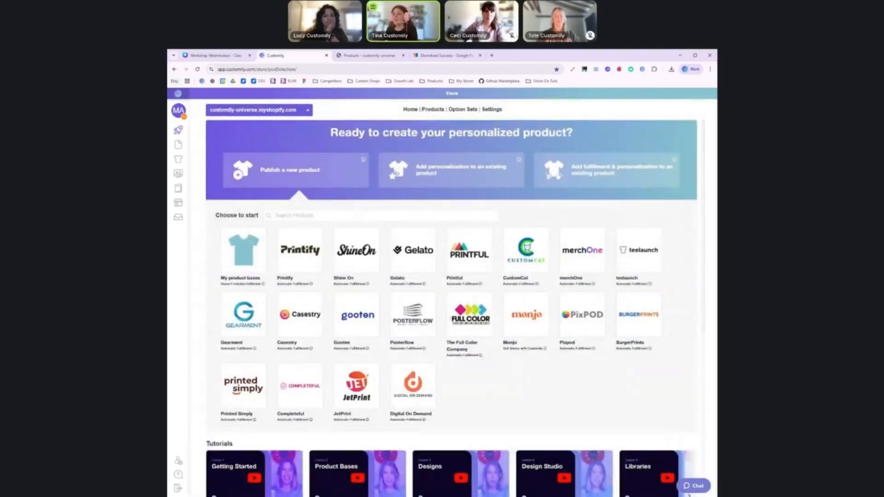
pyautogui.click(356, 261)
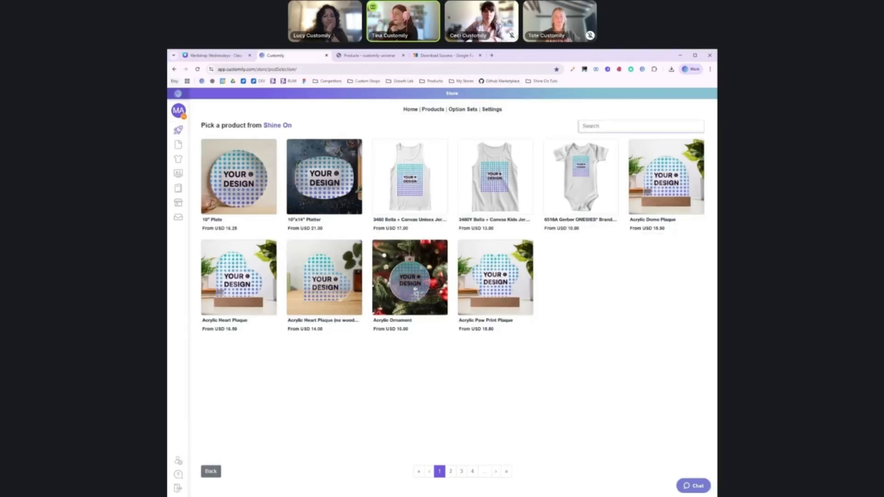
# Search the Shine On products for "heirloom" and choose the portrait Heirloom Artwork Woven Blanket.
pyautogui.click(640, 126)
pyautogui.write('heirloom')
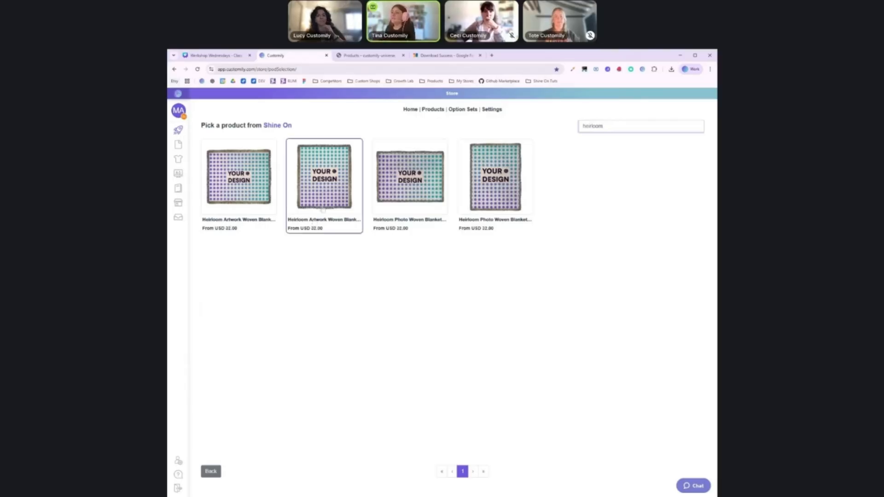
pyautogui.click(328, 205)
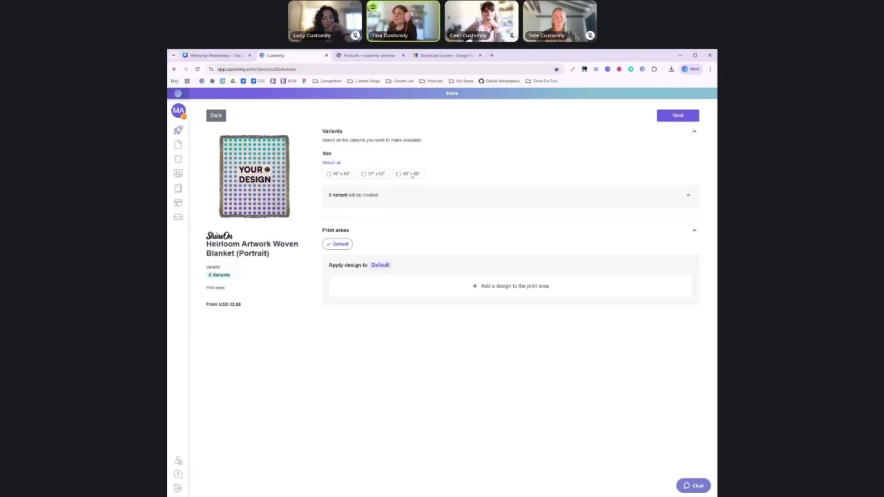
# Include all blanket sizes and apply the Halloween Couple design from your own designs to the Default print area.
pyautogui.click(339, 164)
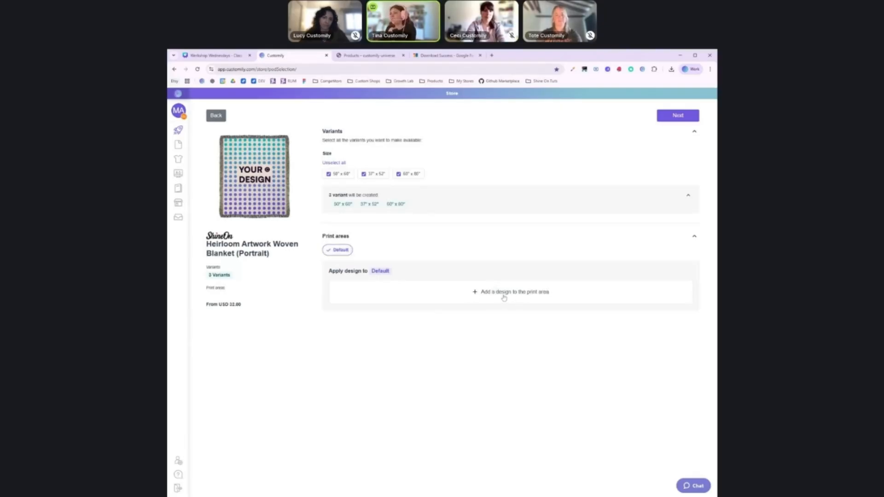
pyautogui.click(503, 298)
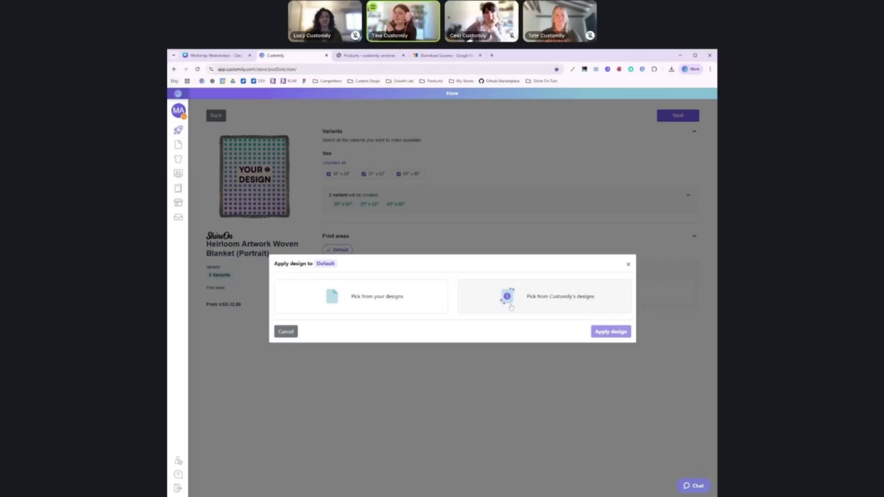
pyautogui.click(386, 302)
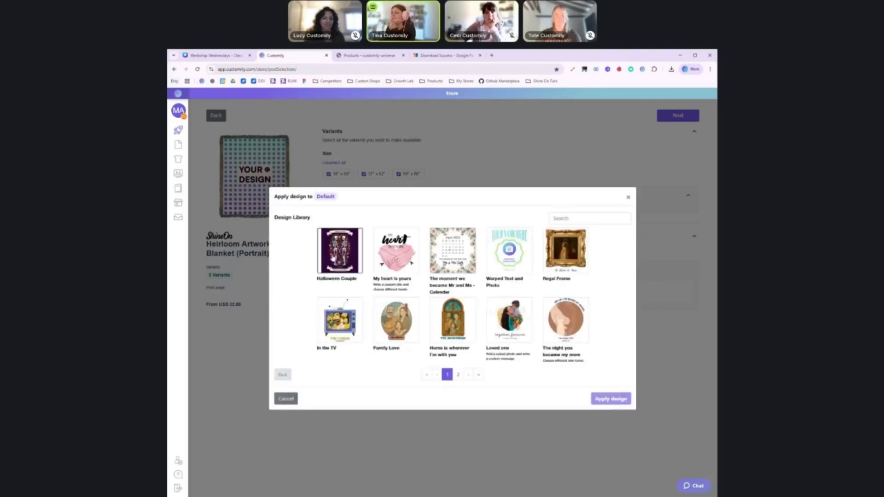
pyautogui.click(339, 254)
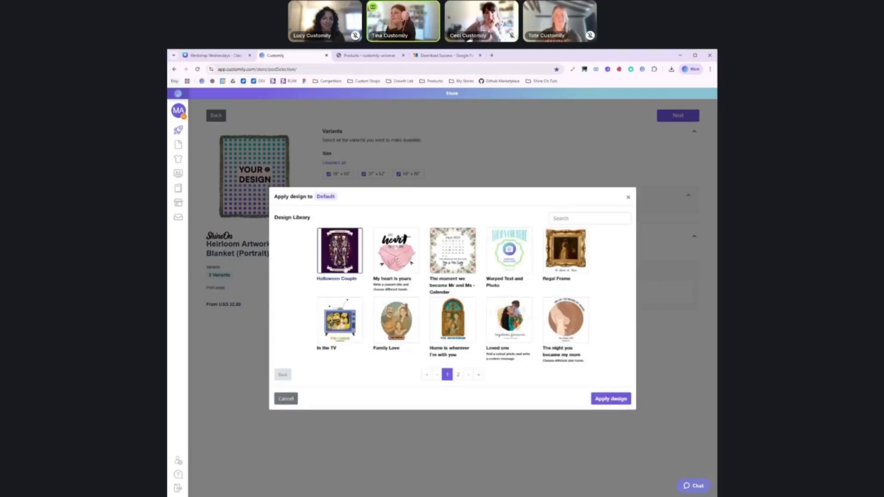
pyautogui.click(616, 399)
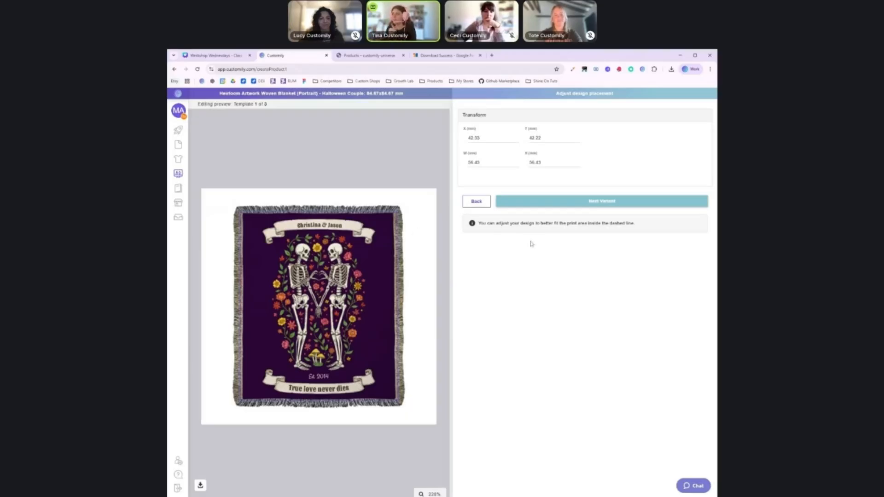
# Shift the design on the 37" x 52" variant to about X 41.8 mm, Y 42 mm and confirm the placement for all variants.
pyautogui.click(587, 200)
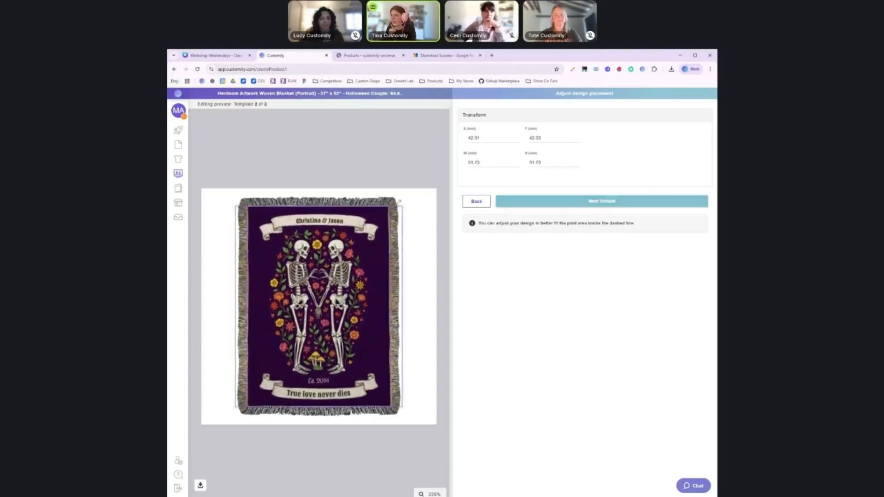
pyautogui.moveTo(350, 260); pyautogui.dragTo(348, 259)
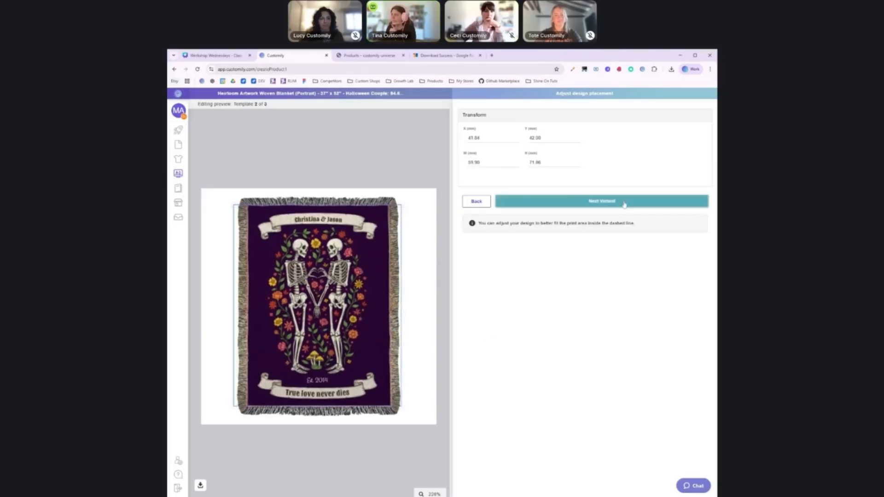
pyautogui.click(598, 201)
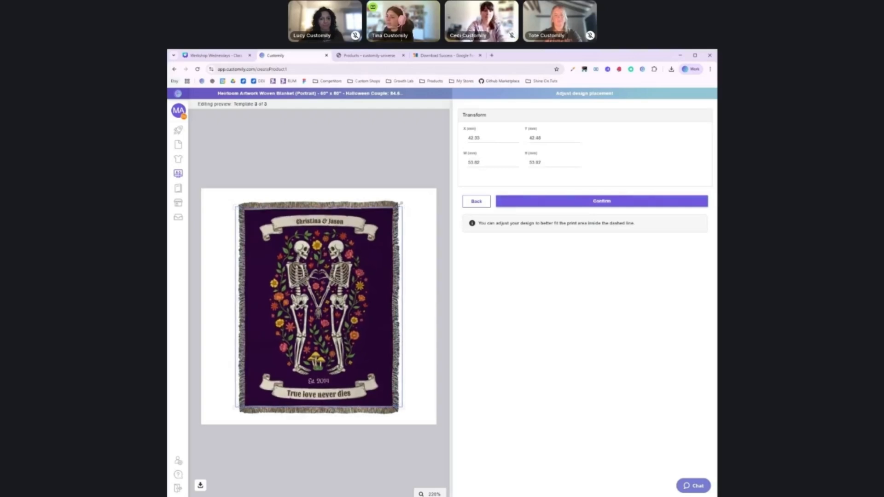
pyautogui.click(601, 201)
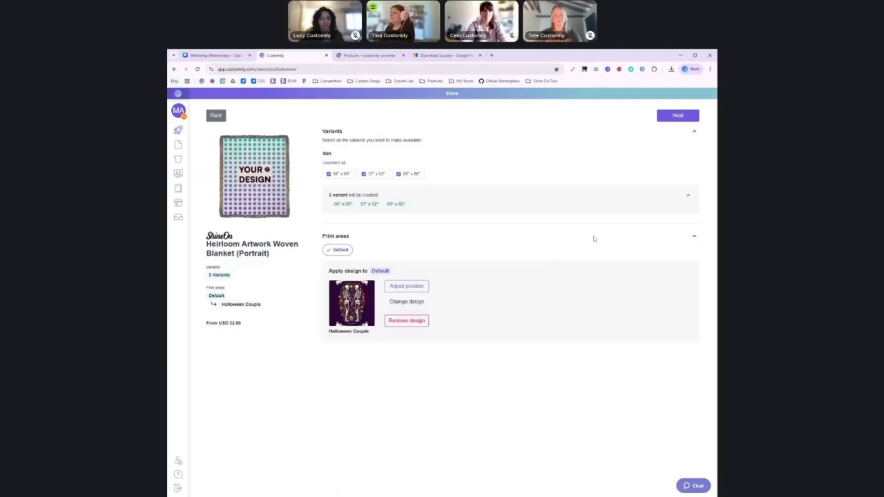
# Create the blanket product in the customily-universe.myshopify.com store.
pyautogui.click(665, 115)
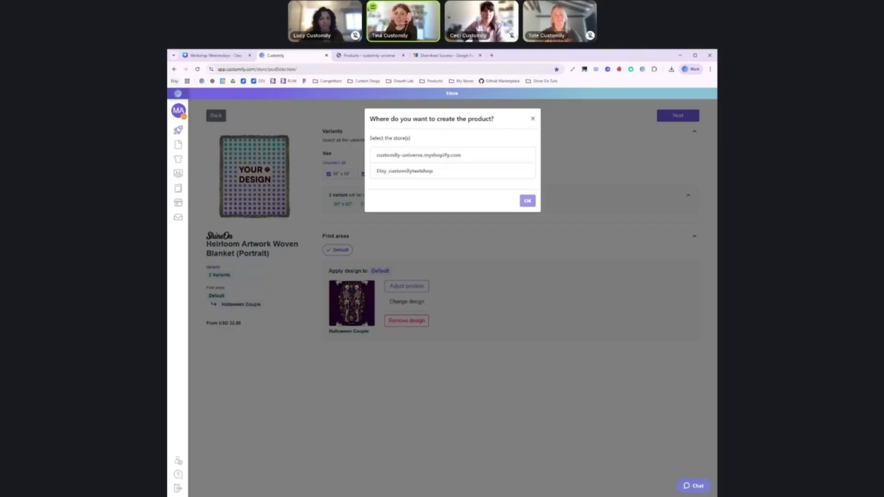
pyautogui.click(441, 155)
pyautogui.click(527, 201)
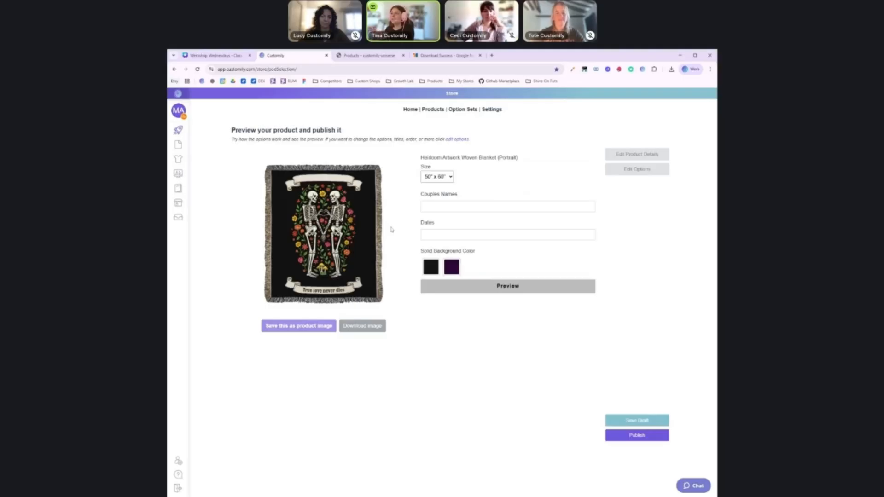
# Fill in both partners' first names joined by "&" in the product preview's Couples Names field.
pyautogui.click(437, 207)
pyautogui.click(436, 233)
pyautogui.click(438, 208)
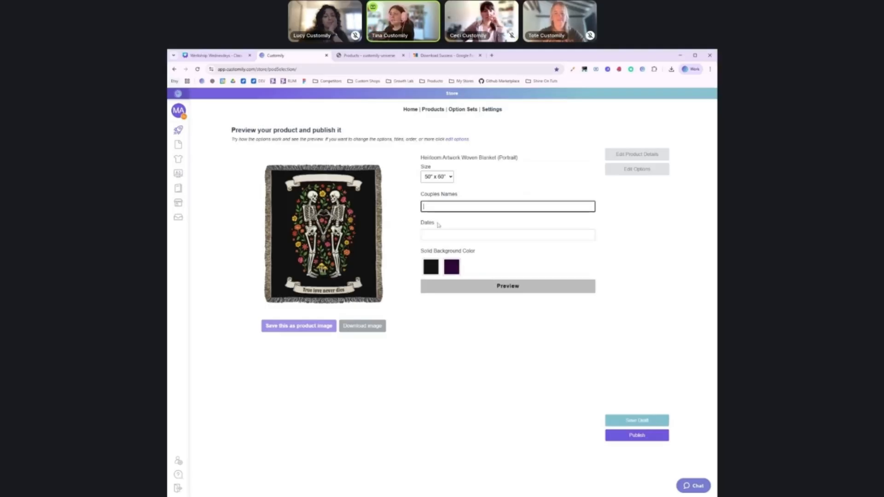
pyautogui.click(437, 234)
pyautogui.click(438, 210)
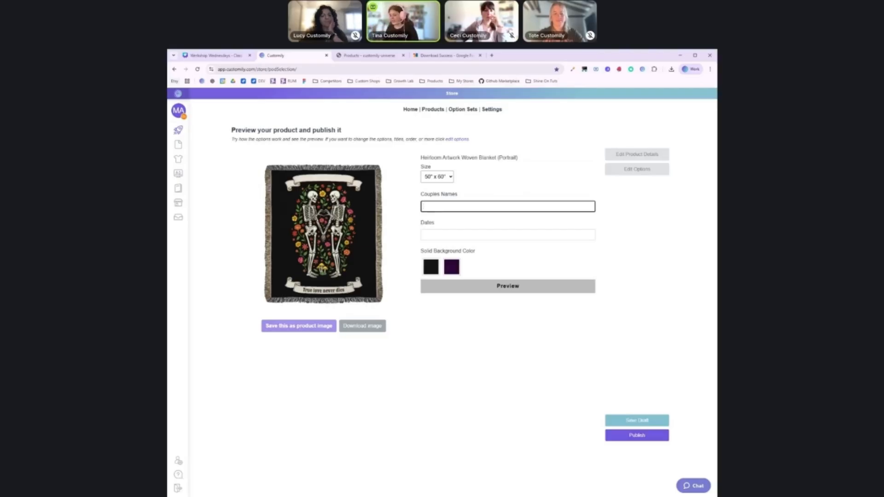
pyautogui.write('Tina')
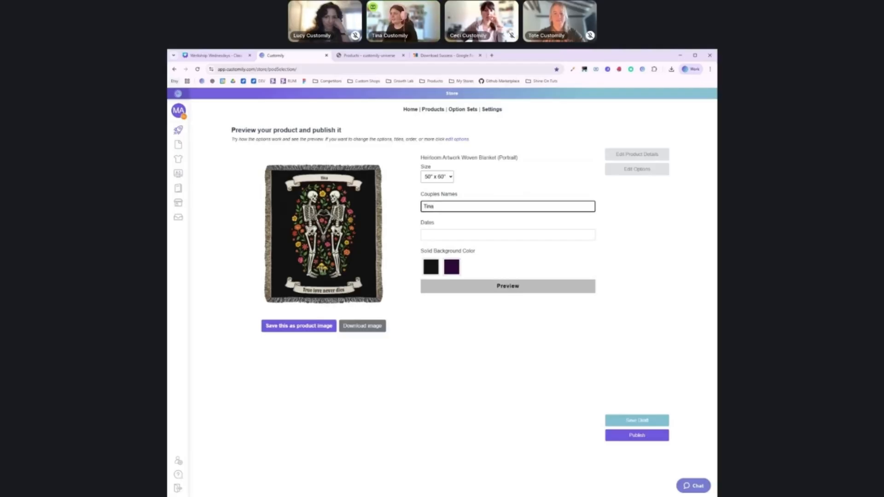
pyautogui.write(' &')
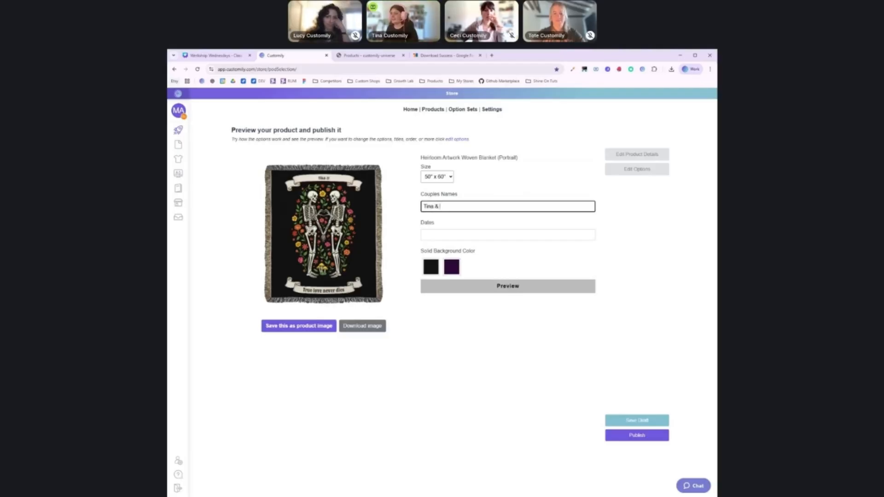
pyautogui.write(' Matt')
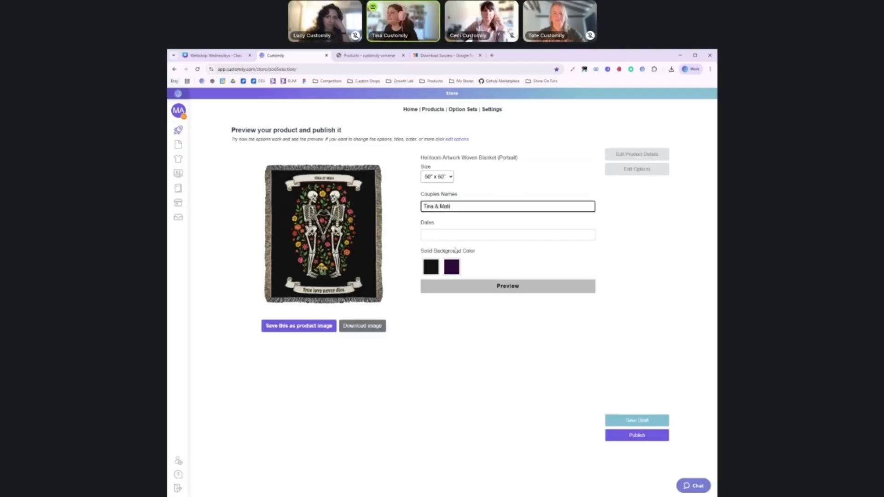
# Enter 2022 in the preview's Dates field and try both solid background colors, ending on purple.
pyautogui.press('Tab')
pyautogui.write('2')
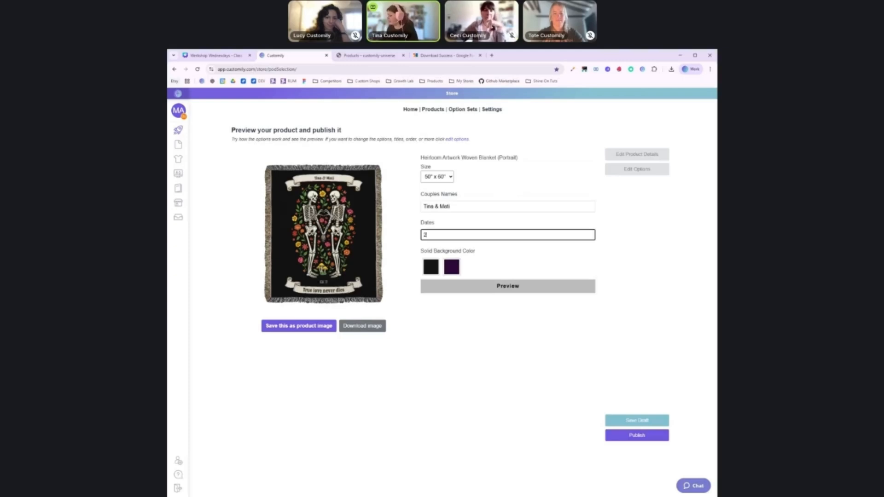
pyautogui.write('022')
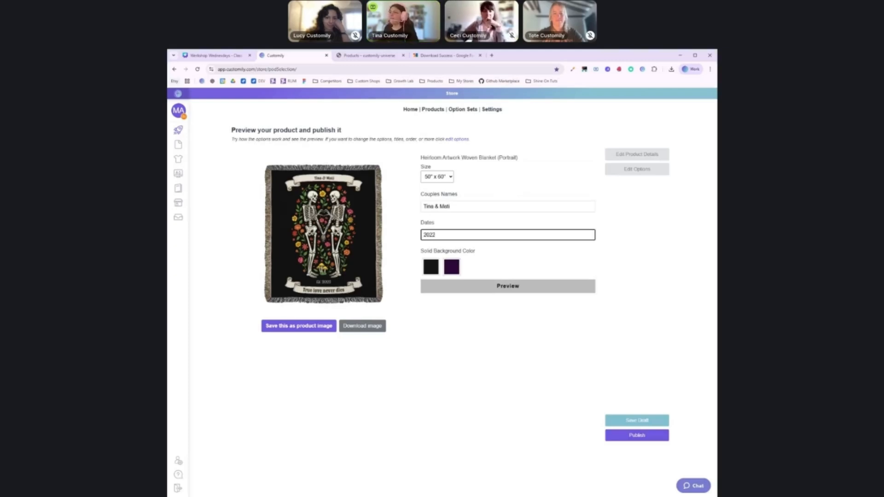
pyautogui.click(455, 268)
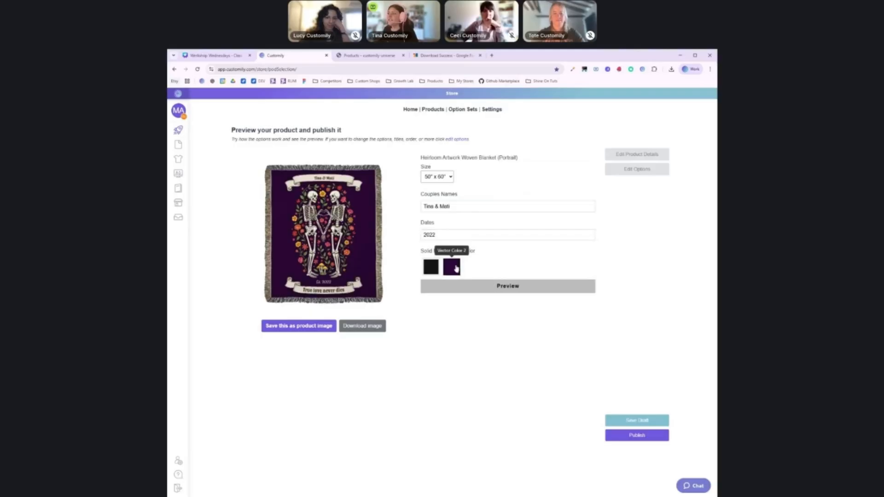
pyautogui.click(432, 273)
pyautogui.click(454, 271)
pyautogui.click(435, 272)
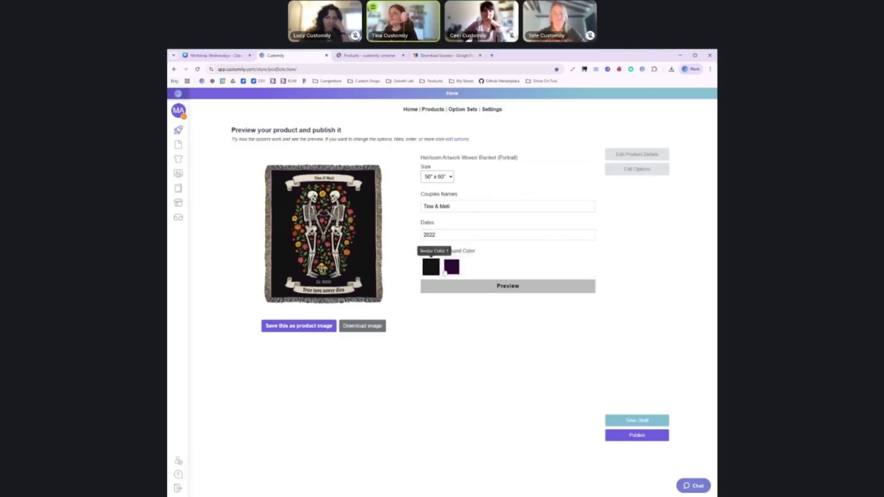
pyautogui.click(452, 271)
pyautogui.click(433, 271)
pyautogui.click(452, 271)
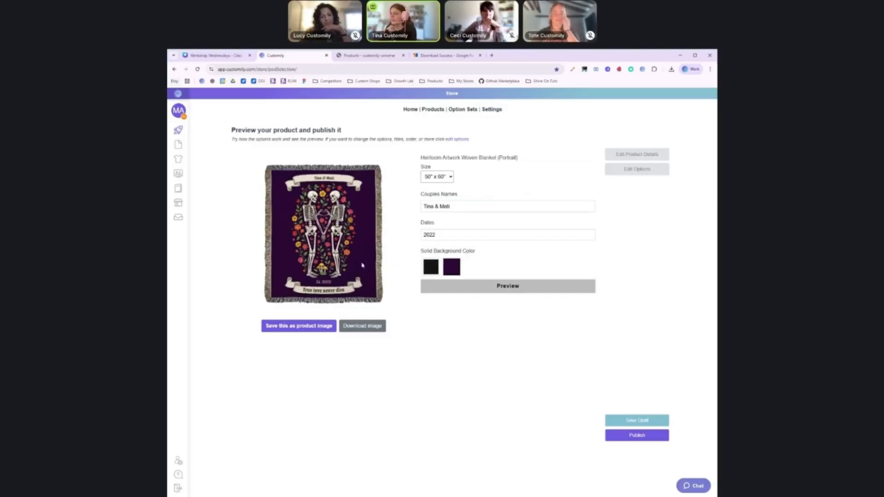
# Save the purple couple preview as the product image and publish the blanket to the store.
pyautogui.click(298, 327)
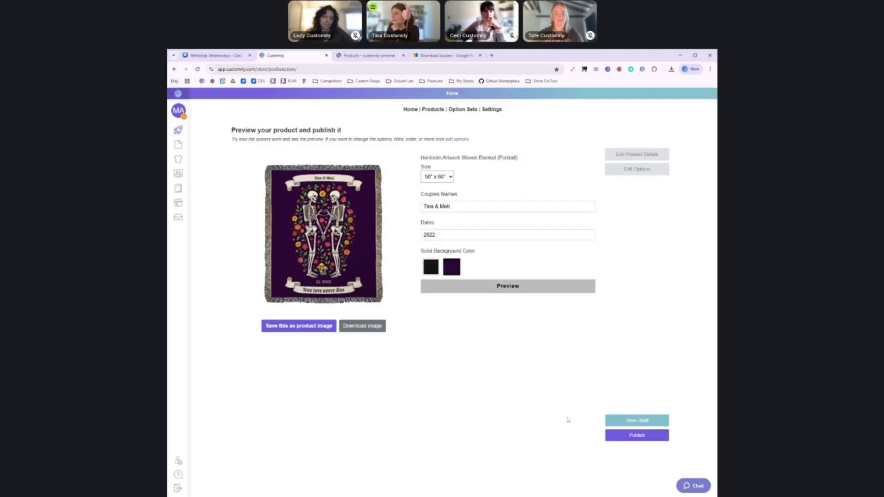
pyautogui.click(636, 436)
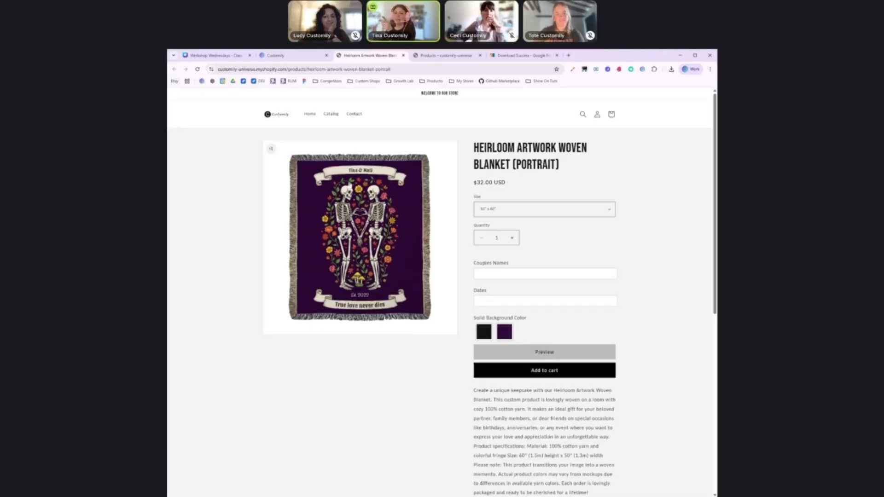
# Personalize the live store product with a couple's first names and the date 2014, trying the purple background before choosing black.
pyautogui.click(508, 272)
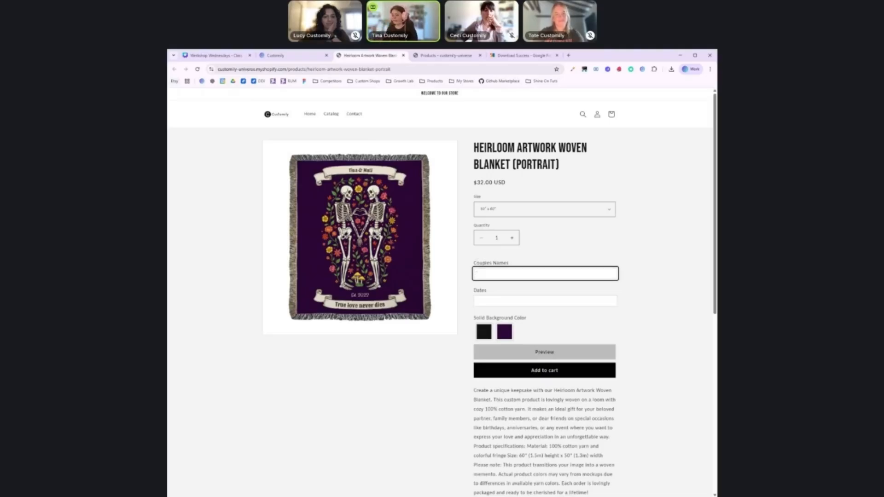
pyautogui.write('Chiistina &')
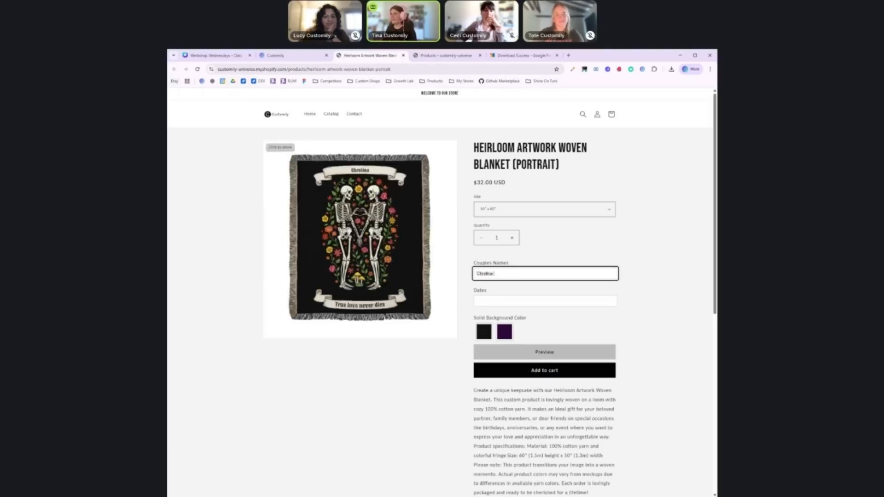
pyautogui.write(' Jason')
pyautogui.press('Tab')
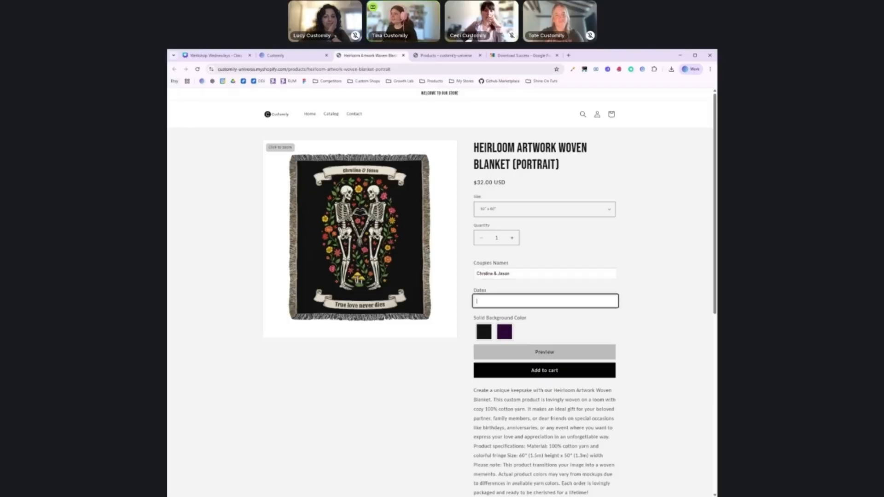
pyautogui.write('2014')
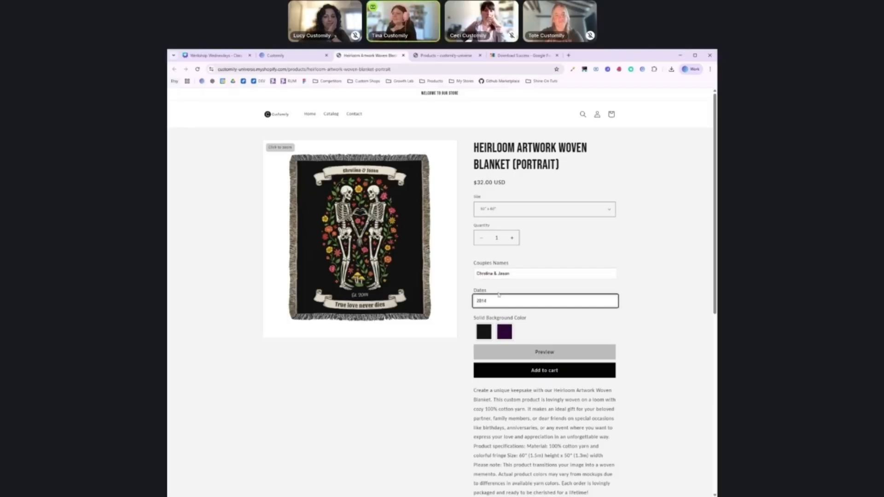
pyautogui.click(503, 331)
pyautogui.click(481, 332)
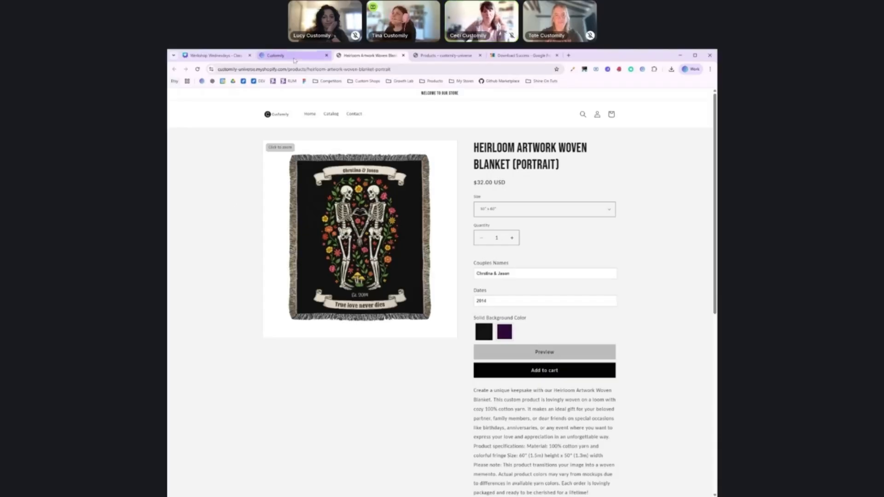
# Return to Customily and start publishing a new product with Shine On as the provider.
pyautogui.click(275, 55)
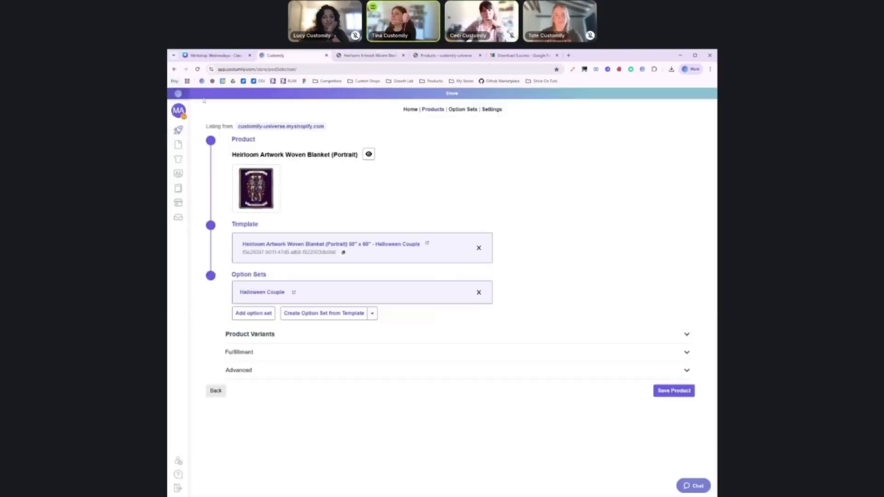
pyautogui.click(184, 131)
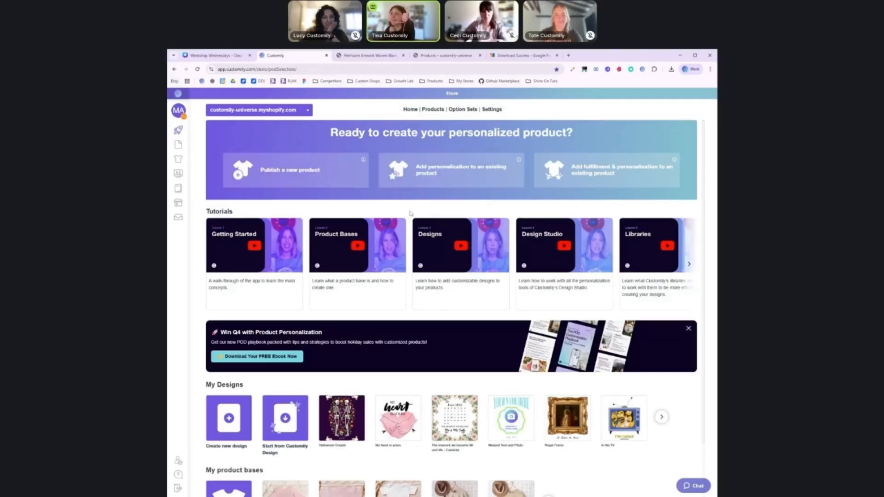
pyautogui.click(284, 175)
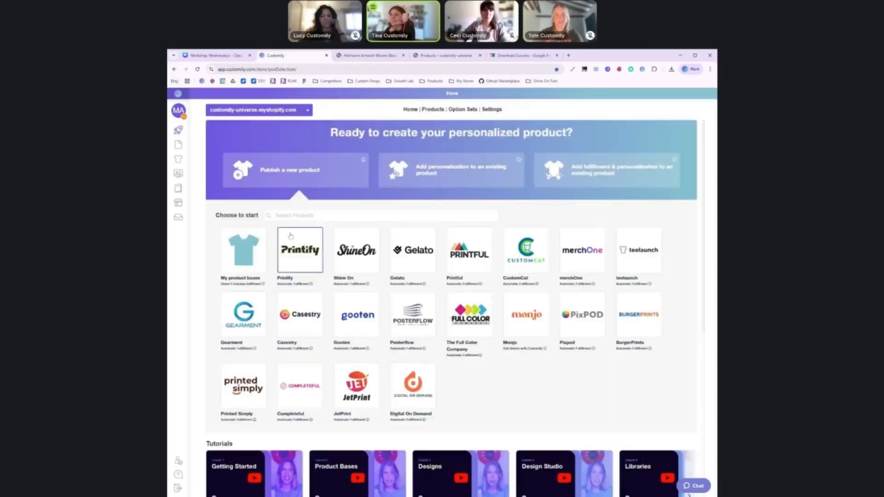
pyautogui.click(353, 248)
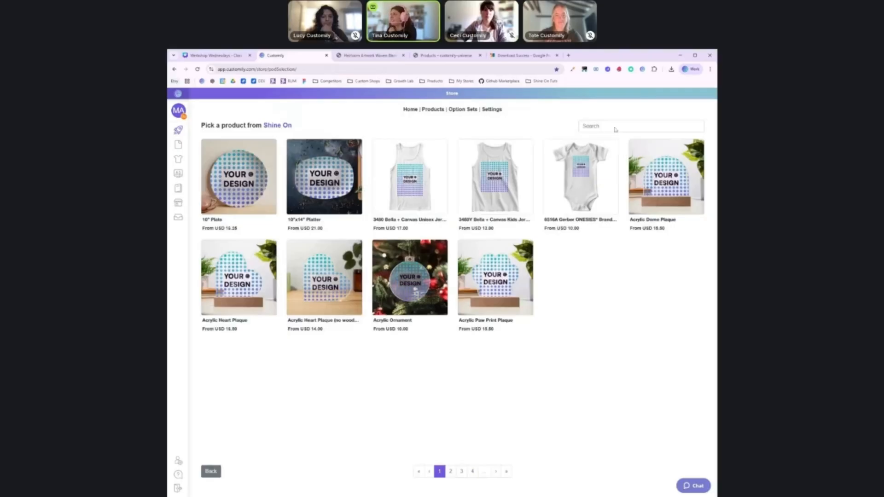
# Search the Shine On products for heirloom blankets and pick the Heirloom Artwork Woven Blanket (Portrait).
pyautogui.click(615, 128)
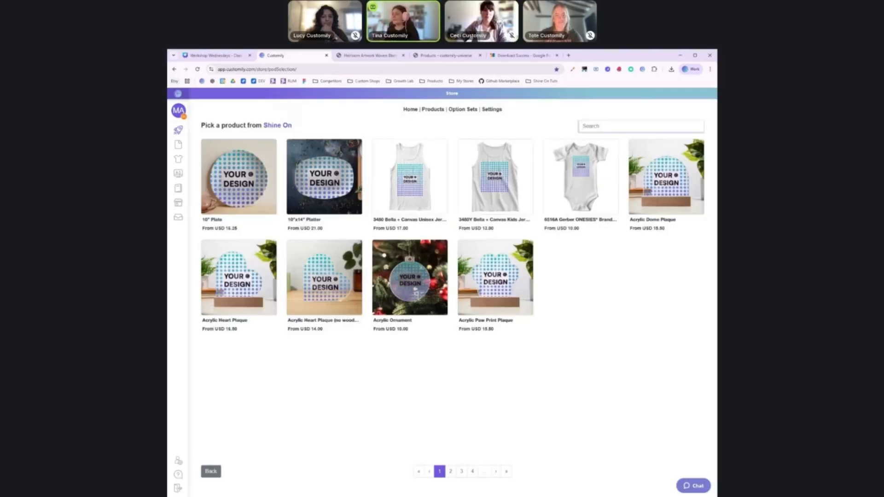
pyautogui.write('heirloom')
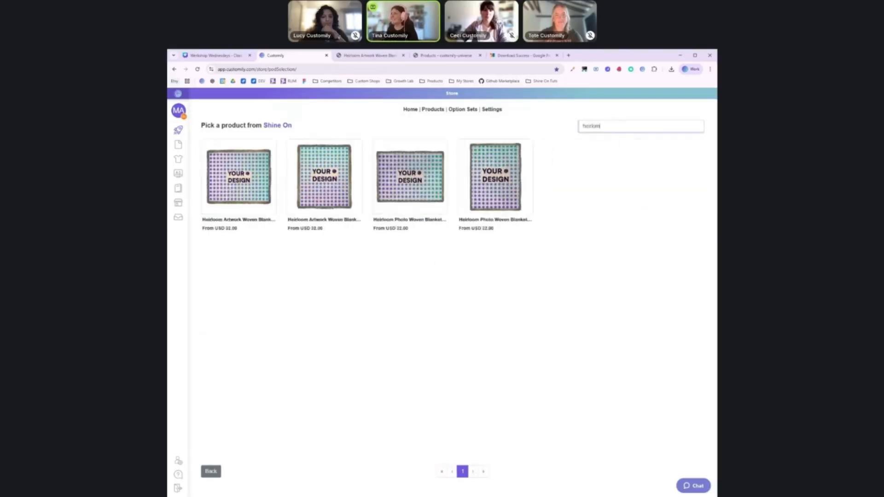
pyautogui.press('BackSpace')
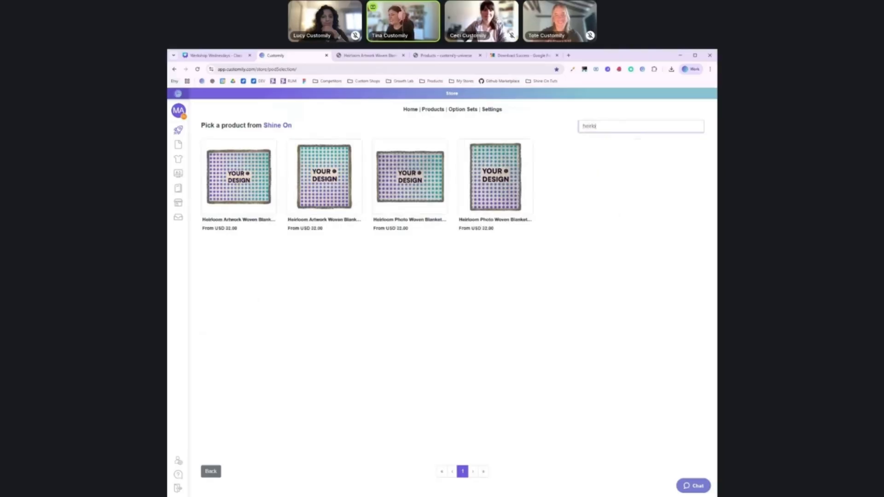
pyautogui.click(318, 183)
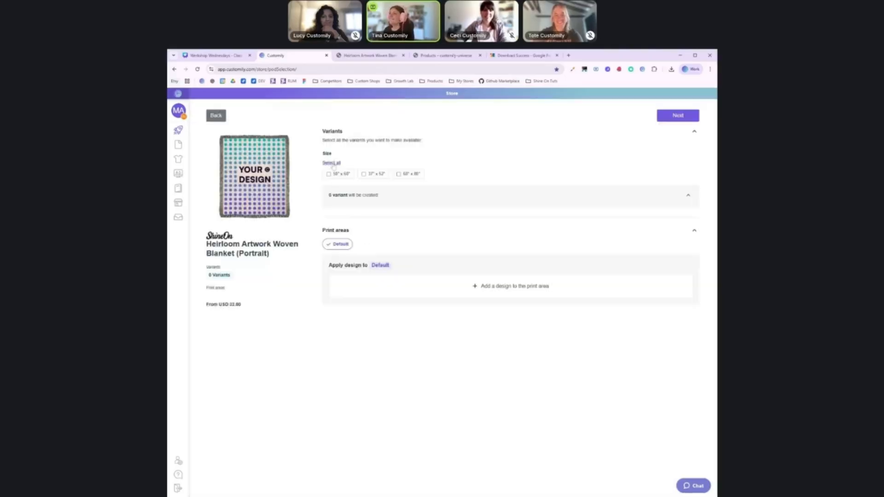
# Include all blanket sizes and apply the Cute Halloween Name Pattern from Customily's designs to the Default print area.
pyautogui.click(514, 295)
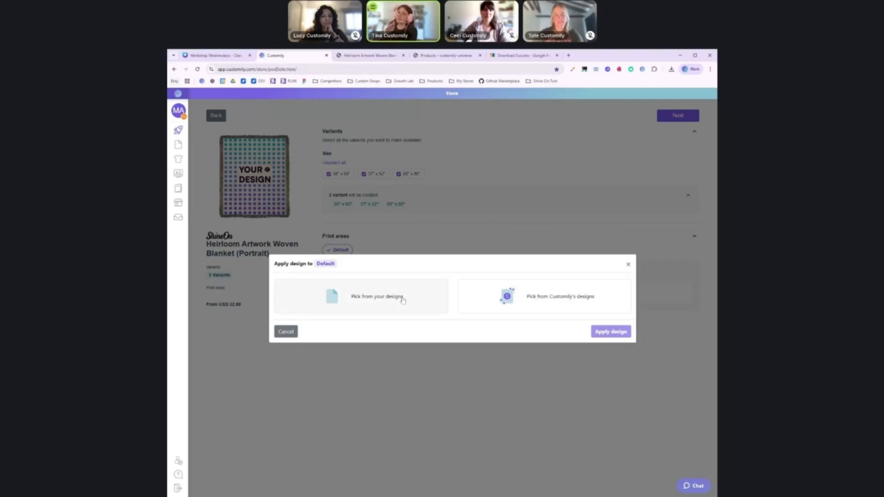
pyautogui.click(551, 299)
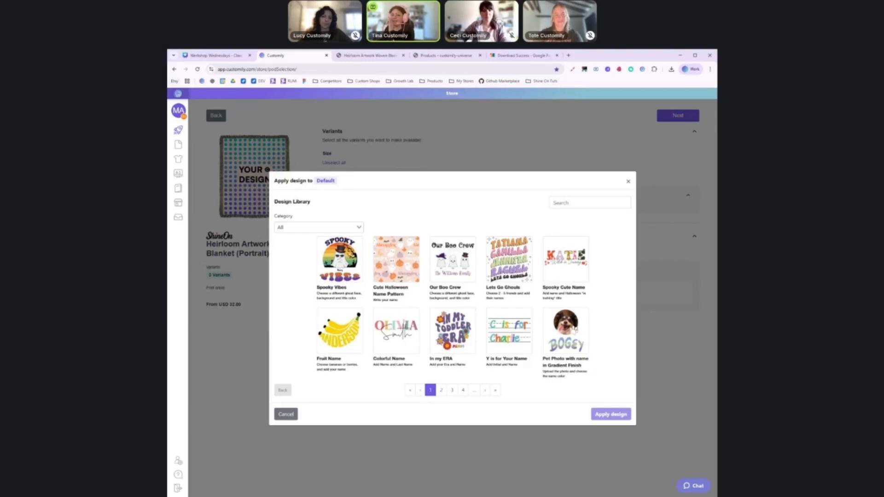
pyautogui.click(423, 238)
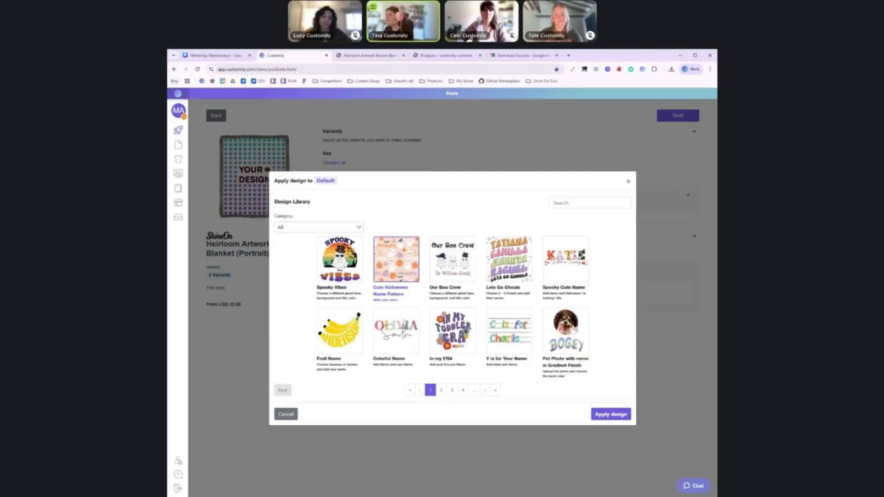
pyautogui.click(600, 414)
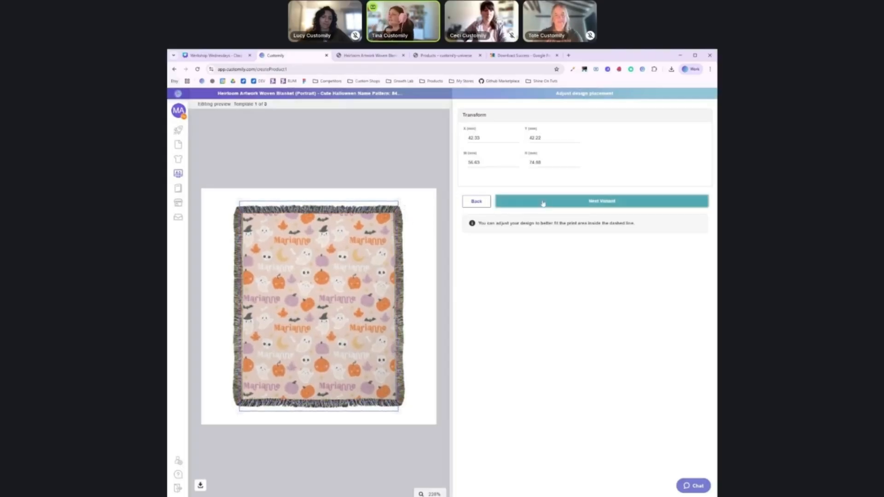
# Confirm the pattern's default placement on all three size variants and create the product in the customily-universe.myshopify.com store.
pyautogui.click(525, 203)
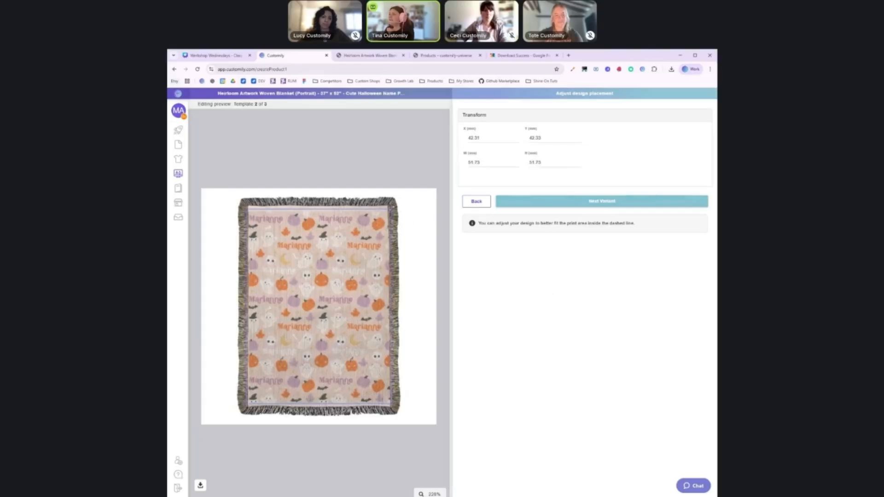
pyautogui.click(605, 207)
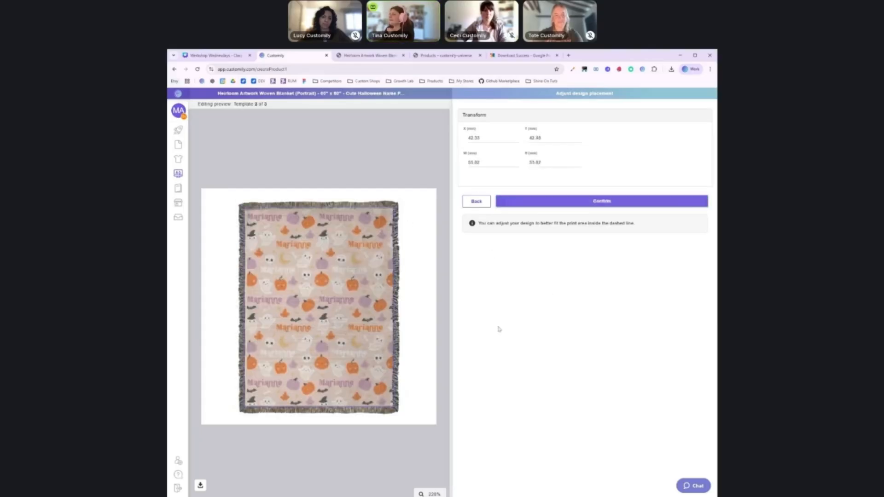
pyautogui.click(601, 202)
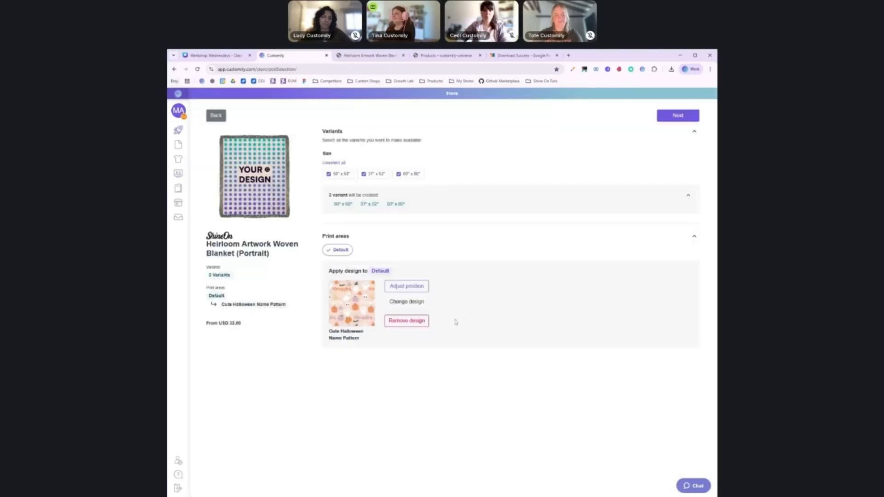
pyautogui.click(680, 114)
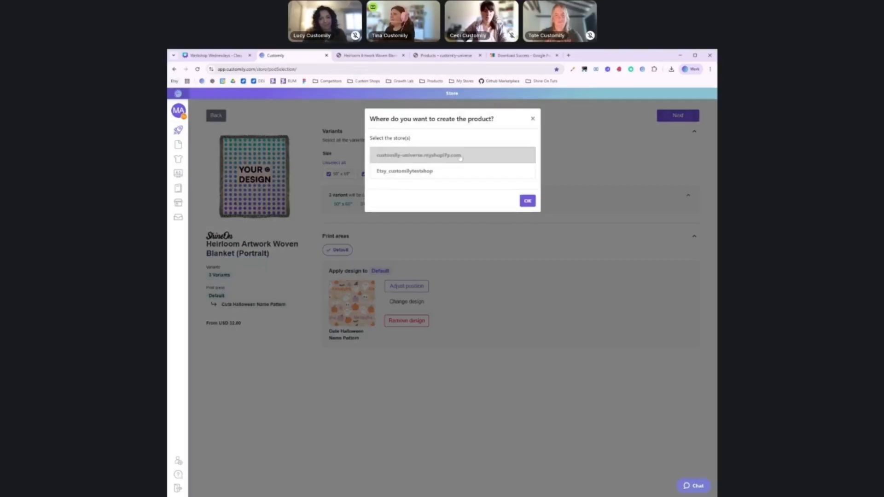
pyautogui.click(527, 201)
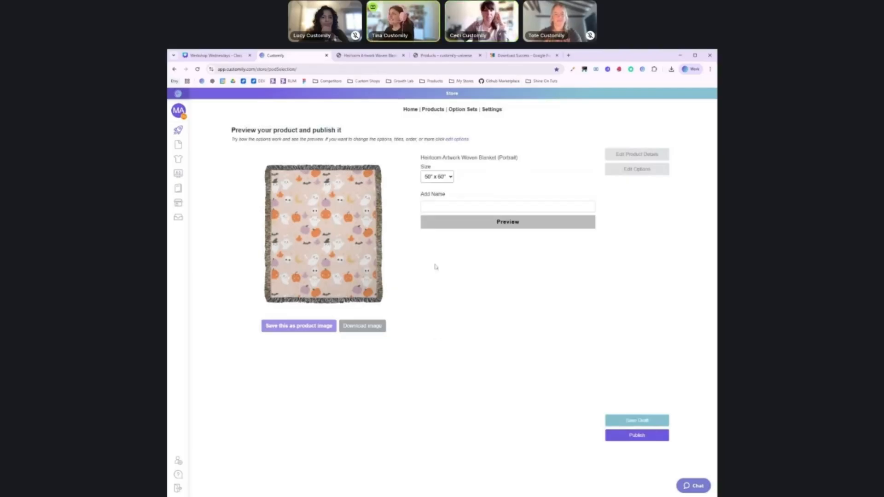
# Fill in a sample first name in the product preview's Add Name field.
pyautogui.click(465, 207)
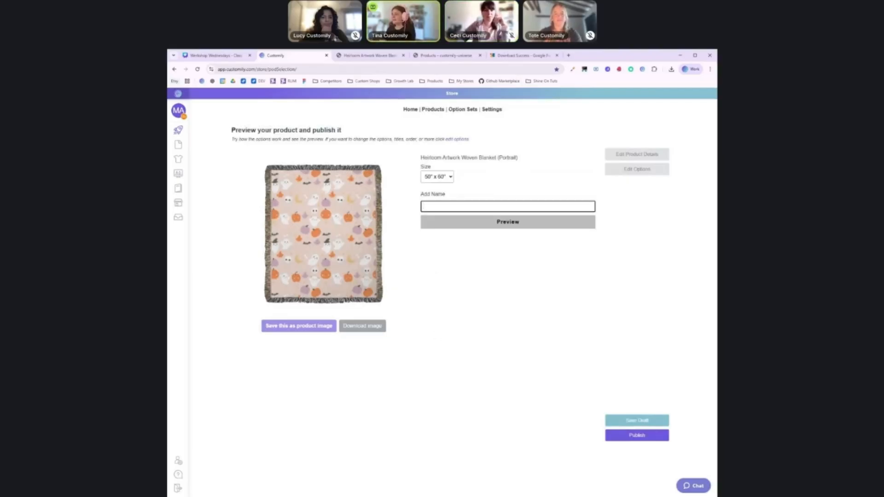
pyautogui.write('Alexa')
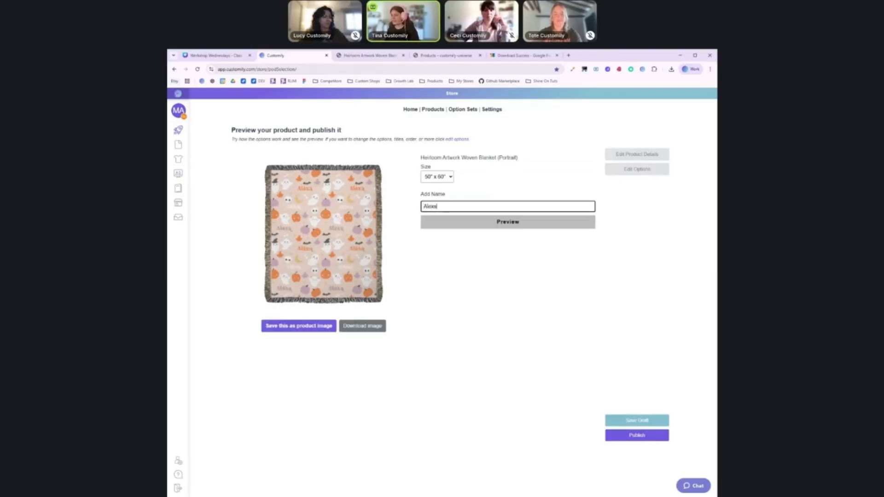
pyautogui.write('ndra')
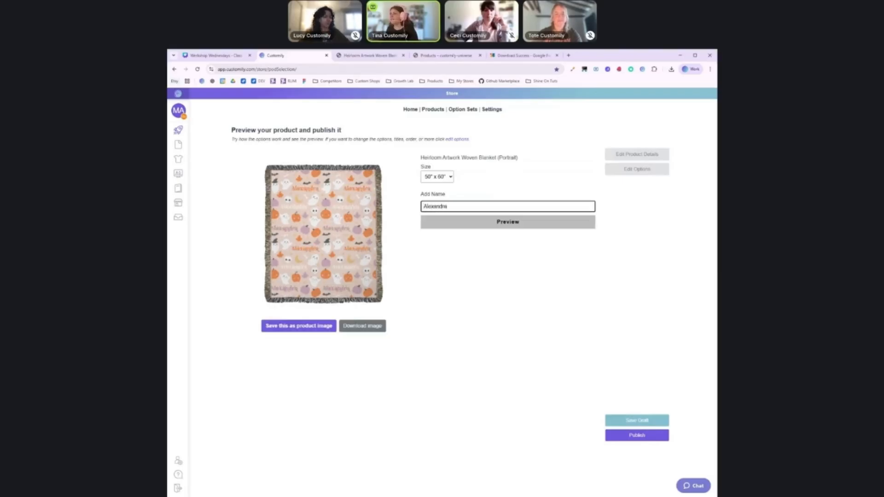
pyautogui.click(465, 189)
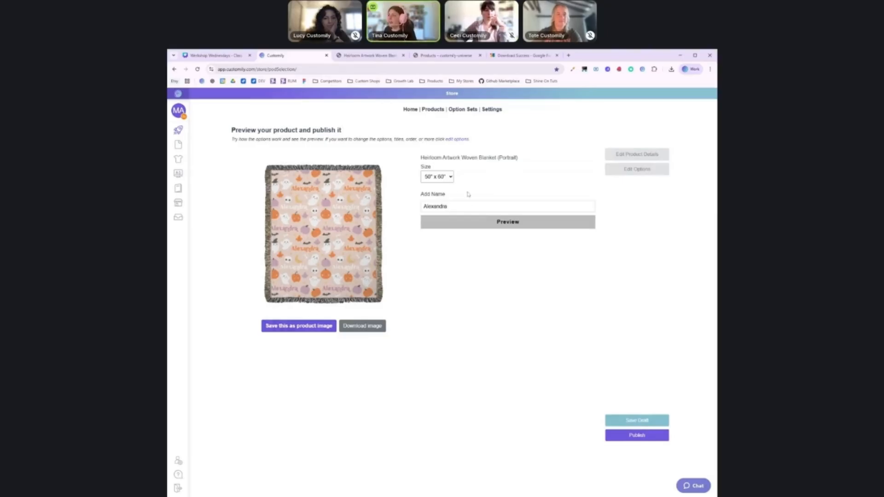
# Save the personalized name pattern preview as the product image and publish the second blanket.
pyautogui.click(297, 325)
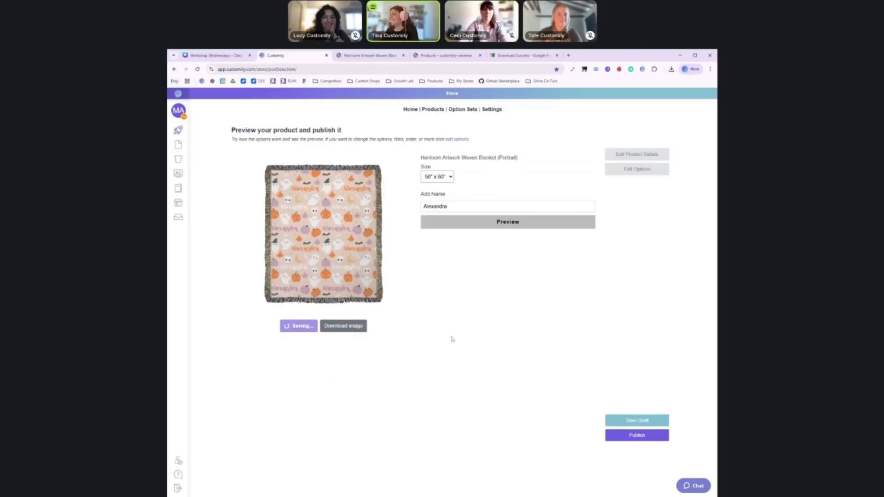
pyautogui.click(628, 438)
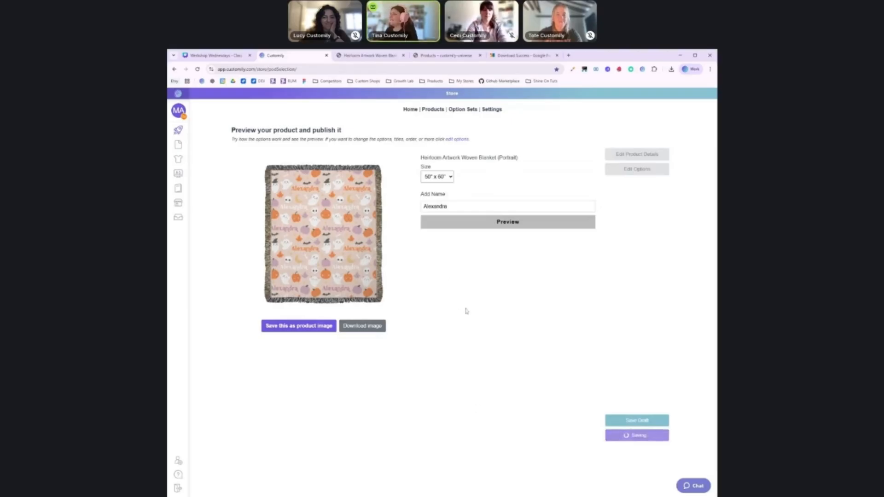